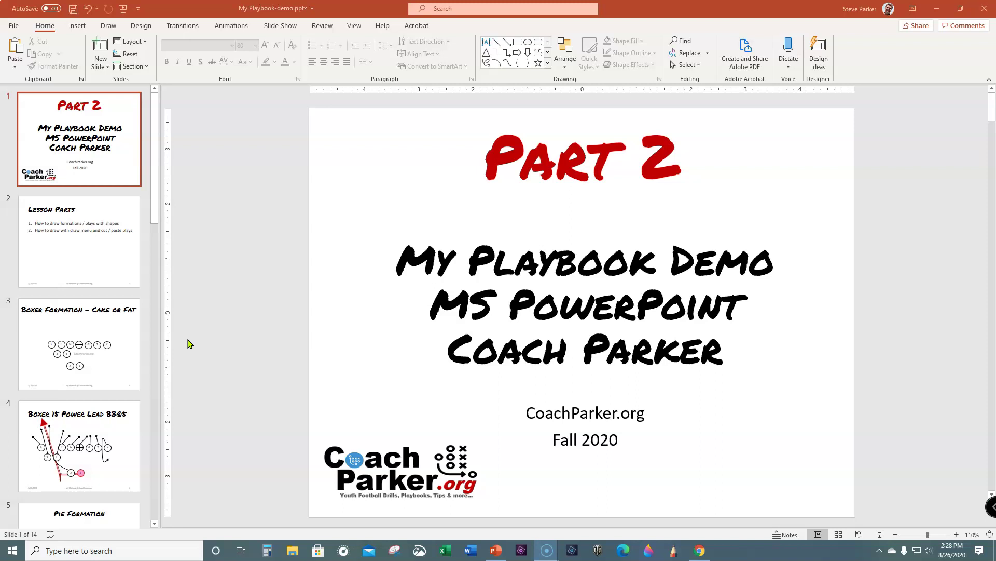
# Insert a Title Only slide after the Lesson Parts slide
pyautogui.click(184, 342)
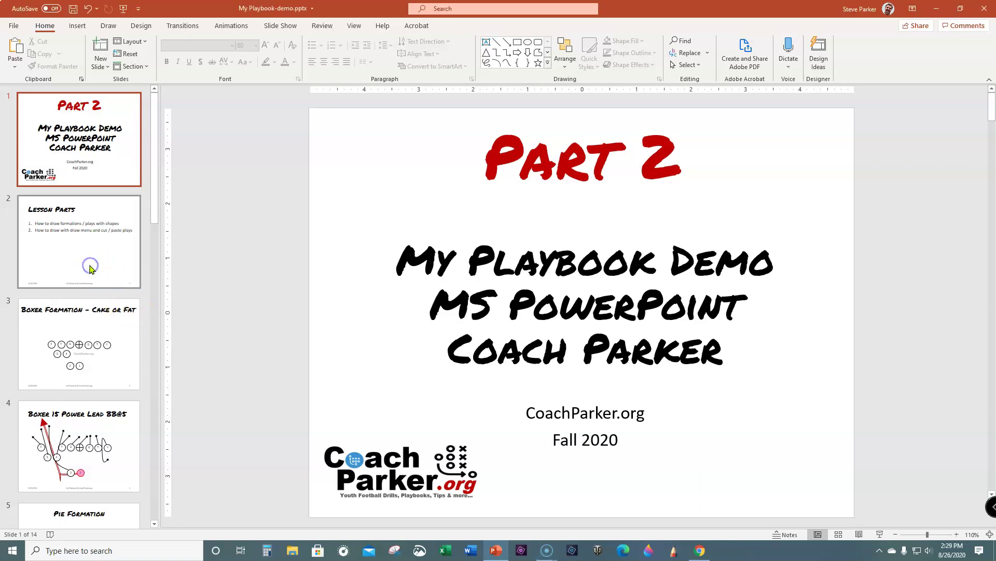
pyautogui.click(98, 250)
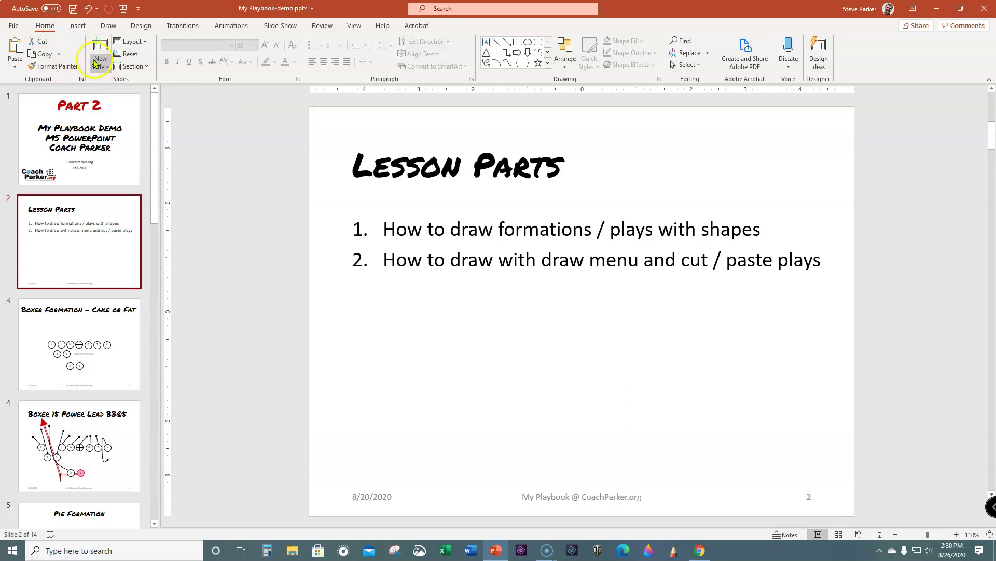
pyautogui.click(100, 62)
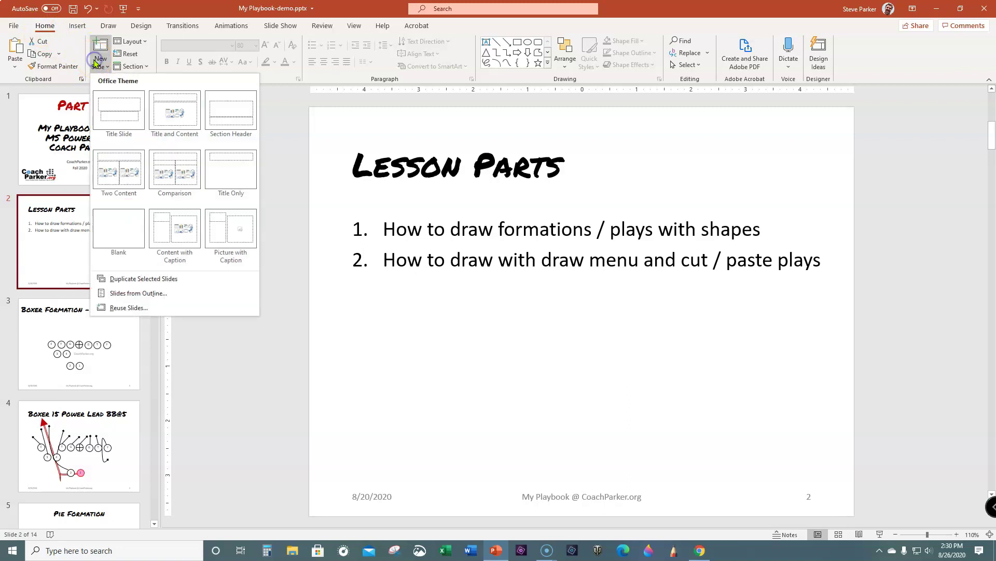
pyautogui.click(224, 172)
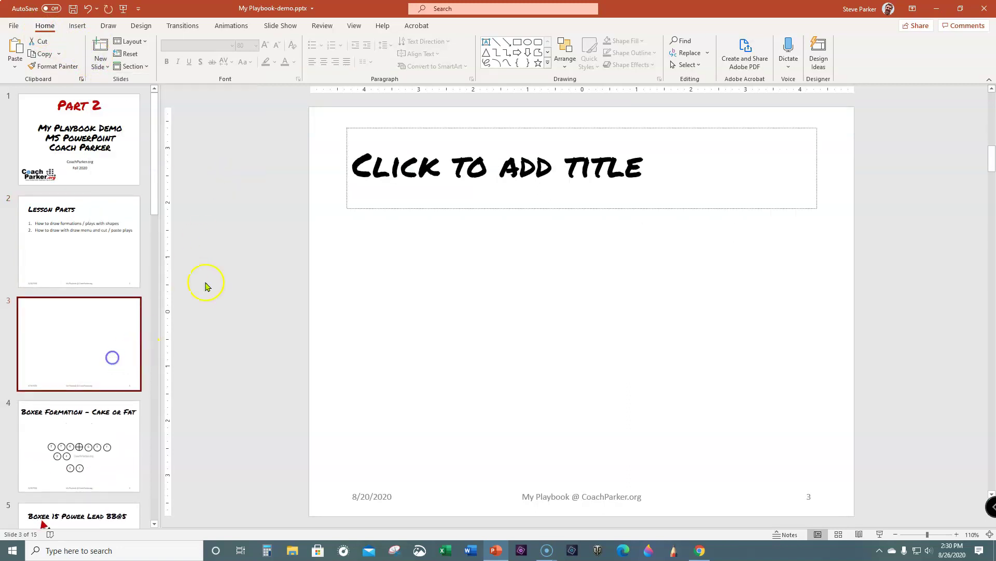
# Title the new slide 'Draw a Play'
pyautogui.click(403, 174)
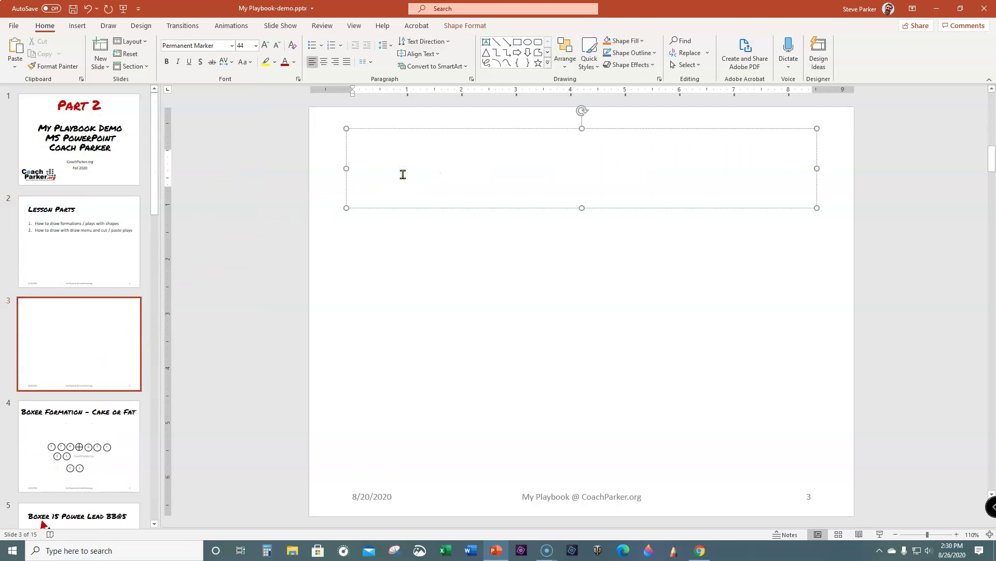
pyautogui.write('Draw a ')
pyautogui.write('Play')
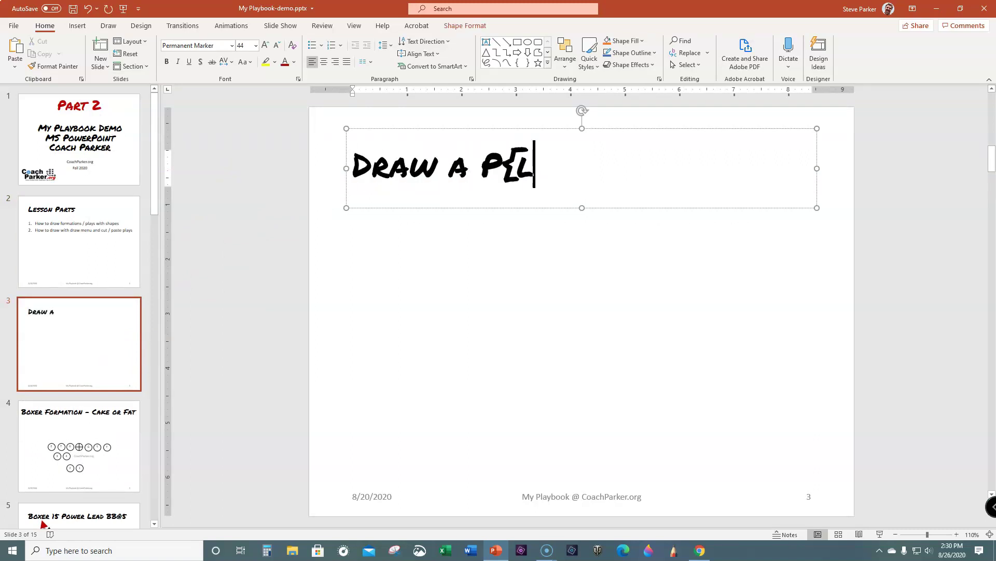
pyautogui.press('BackSpace')
pyautogui.press('BackSpace')
pyautogui.press('BackSpace')
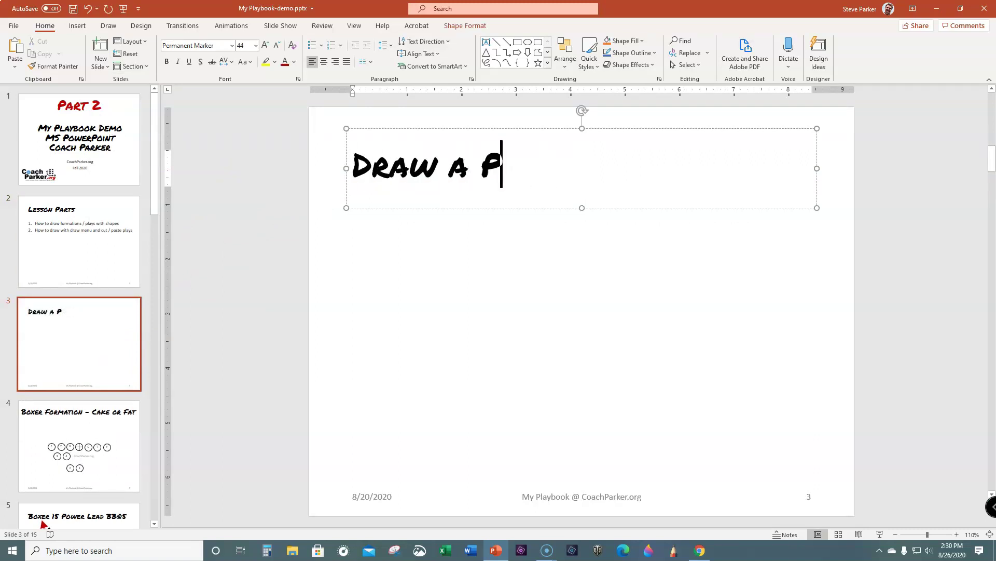
pyautogui.write('lay')
pyautogui.click(427, 268)
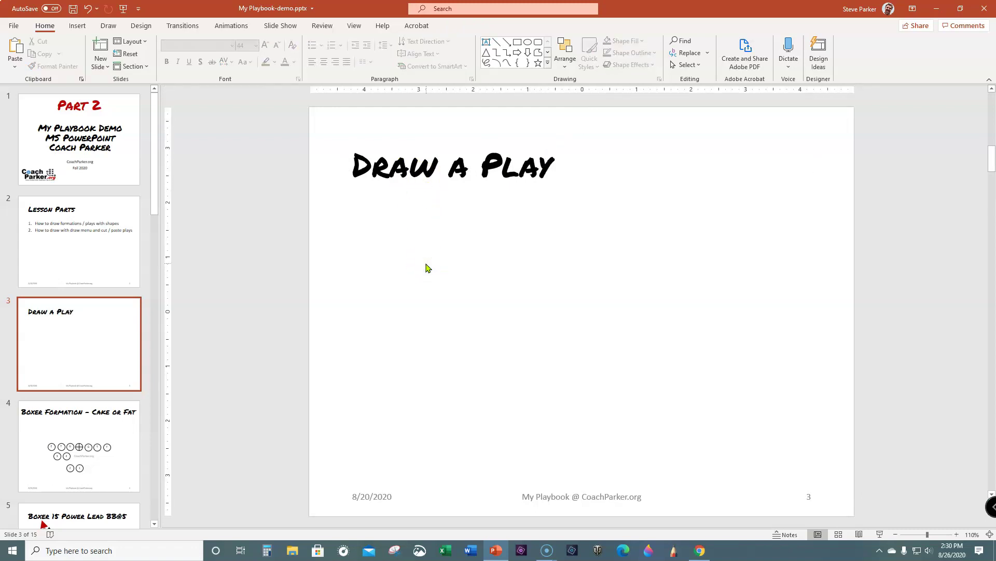
# Browse the Lesson Parts, Part 2 and Boxer Formation slides, ending on slide 3 'Draw a Play'
pyautogui.click(120, 356)
pyautogui.click(106, 267)
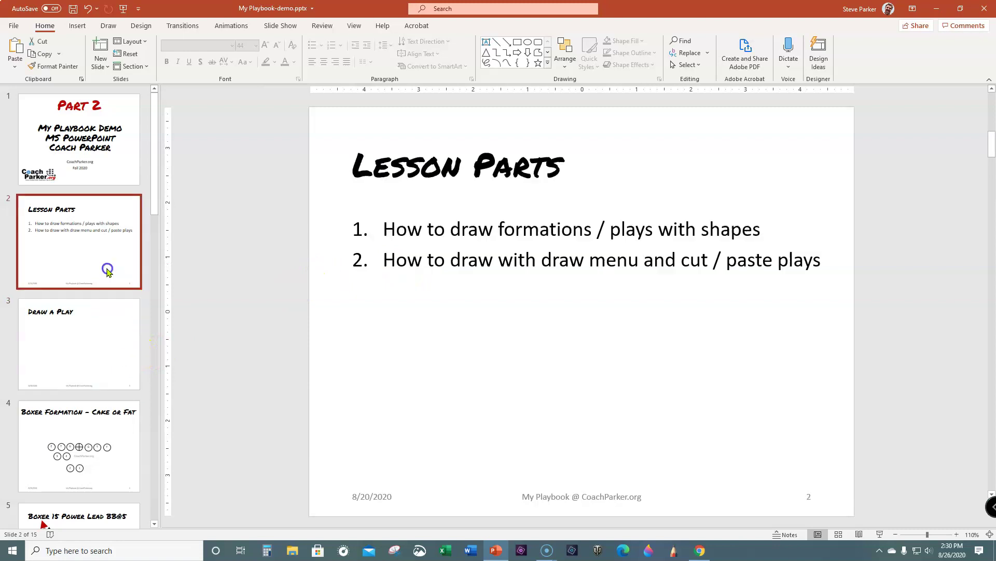
pyautogui.click(100, 337)
pyautogui.click(100, 254)
pyautogui.click(100, 318)
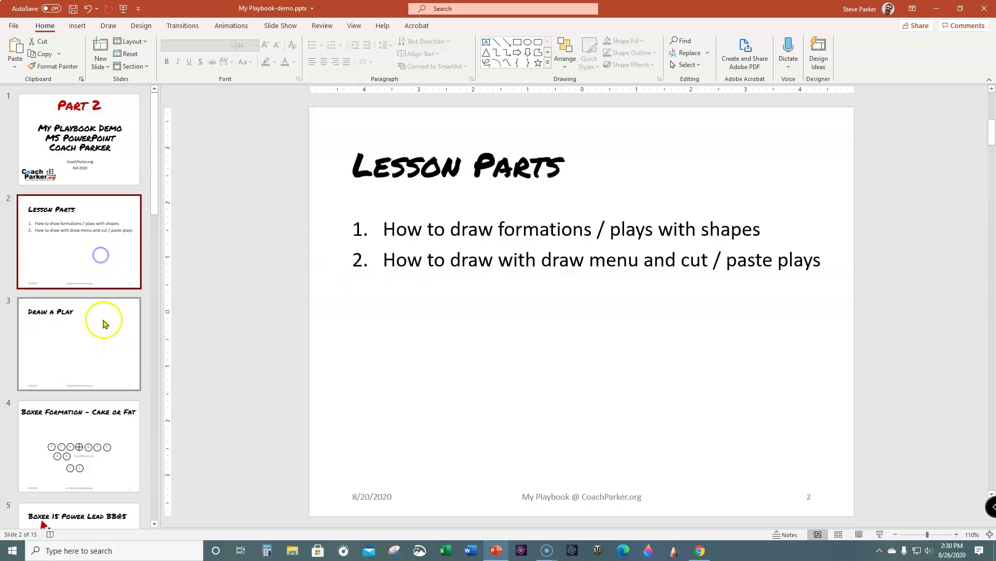
pyautogui.click(94, 252)
pyautogui.click(94, 323)
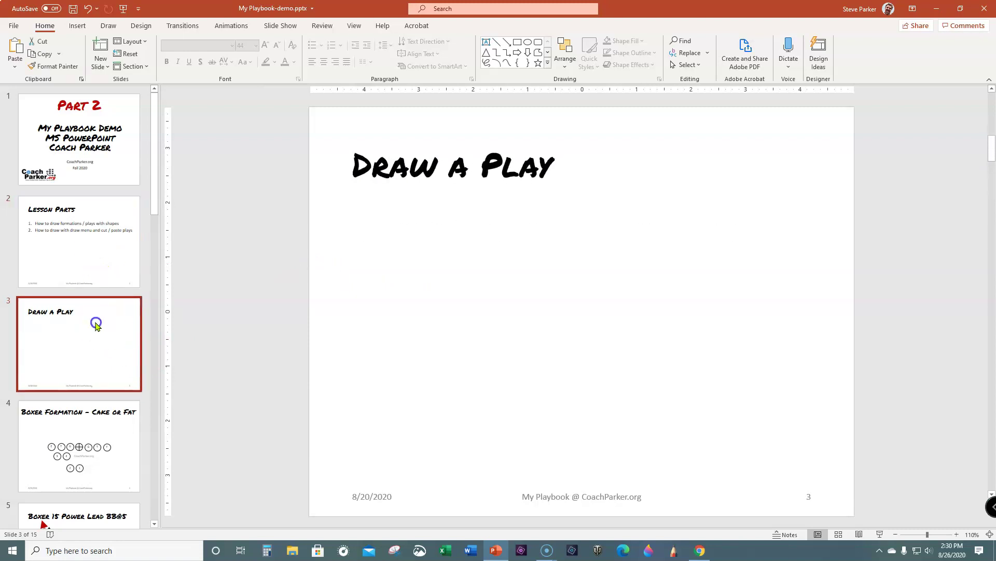
pyautogui.click(104, 216)
pyautogui.click(101, 173)
pyautogui.click(104, 225)
pyautogui.click(103, 333)
pyautogui.click(107, 216)
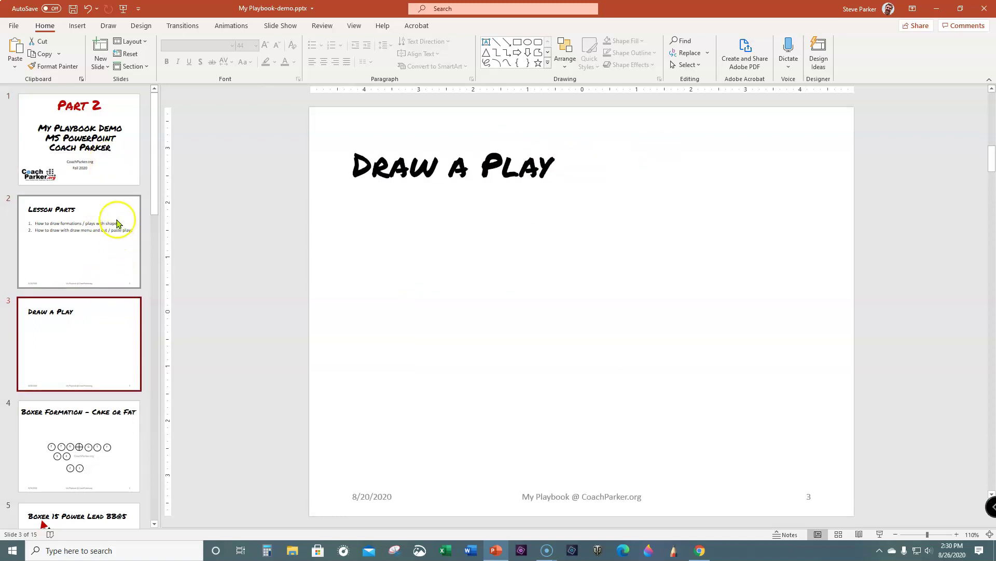
pyautogui.click(107, 331)
pyautogui.click(110, 329)
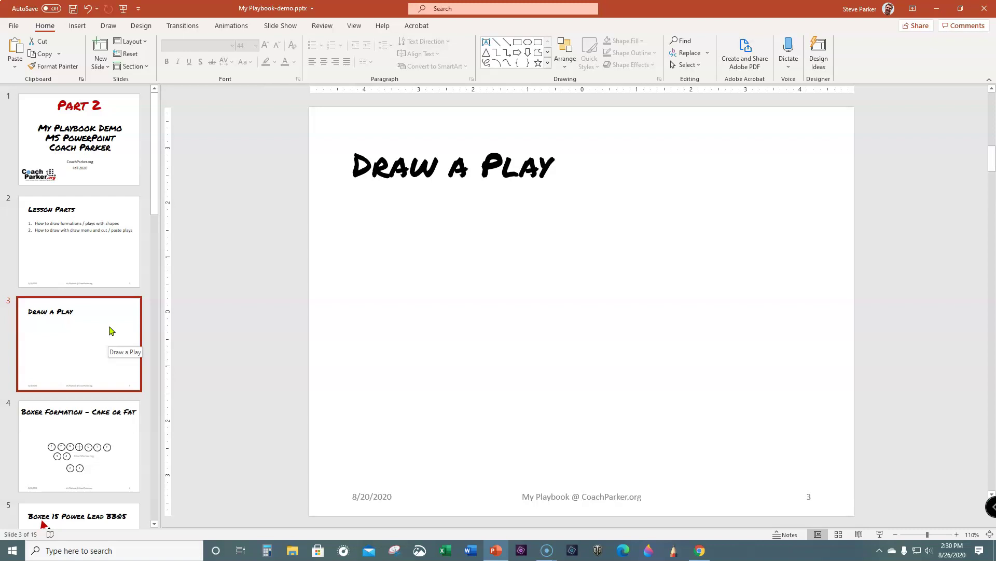
pyautogui.click(127, 473)
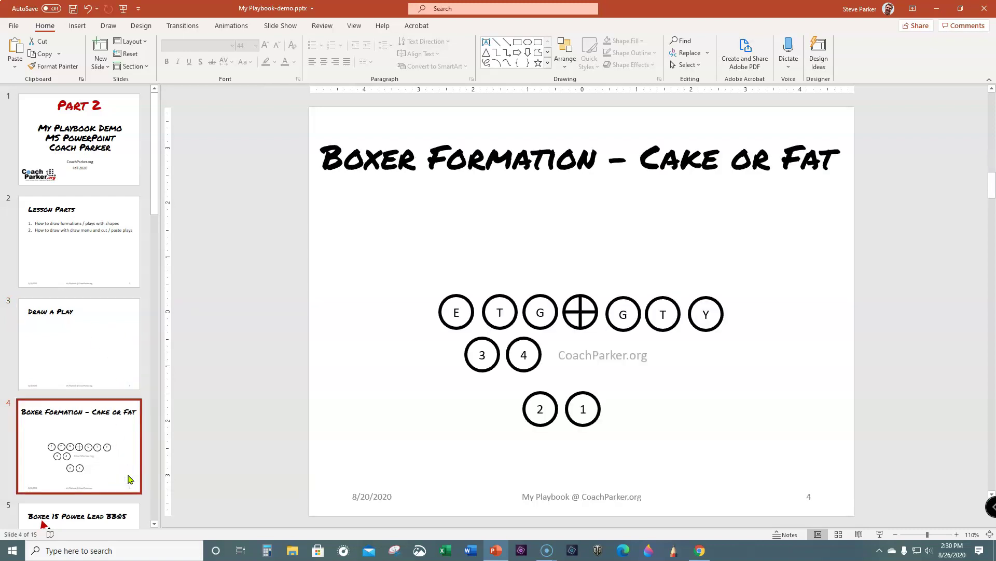
pyautogui.click(111, 369)
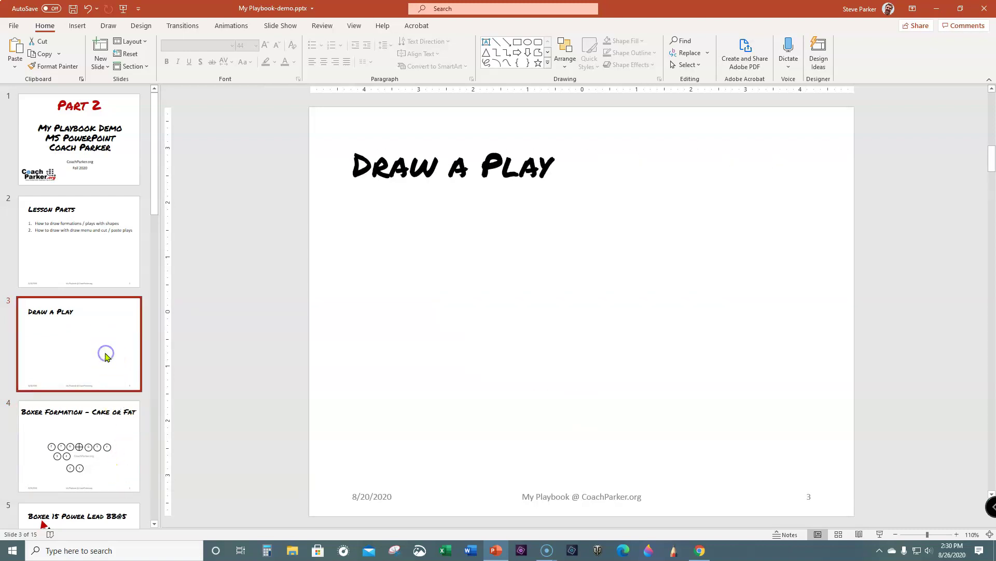
# Pick the black pen on the Draw tab and set a slightly thinner thickness
pyautogui.click(107, 27)
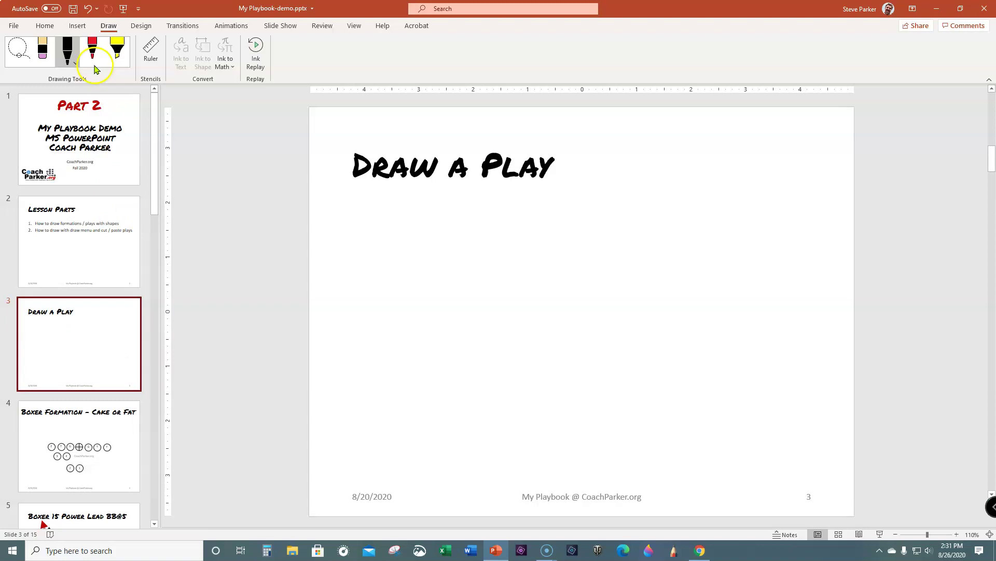
pyautogui.click(76, 63)
pyautogui.click(70, 61)
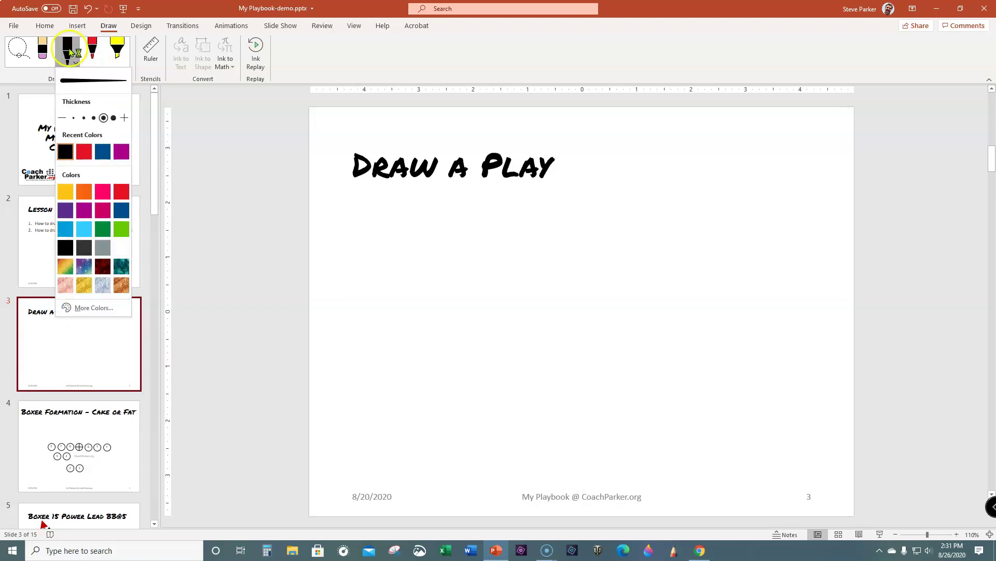
pyautogui.click(93, 118)
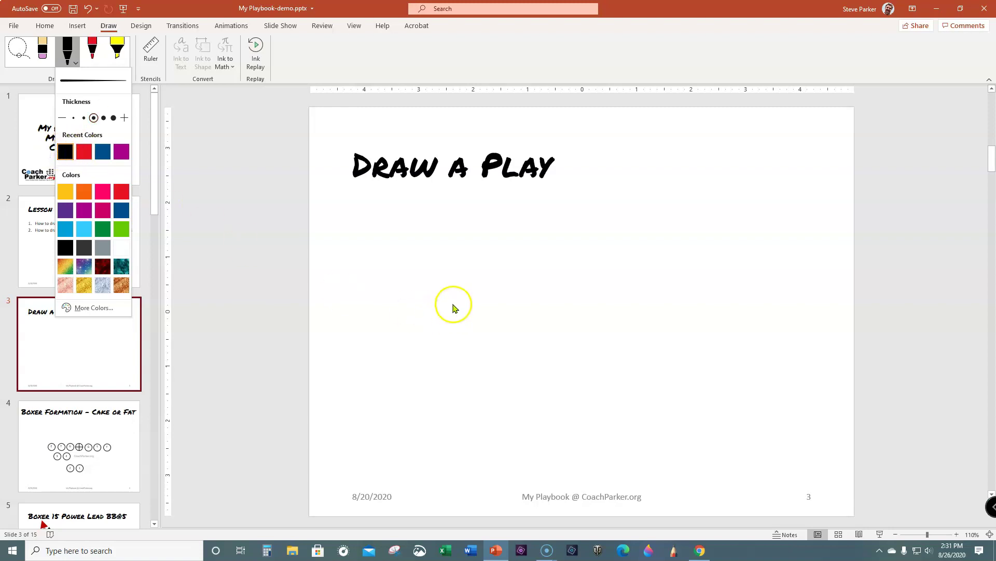
# Ink the line of circles with an X on the centre, plus backs below
pyautogui.click(555, 304)
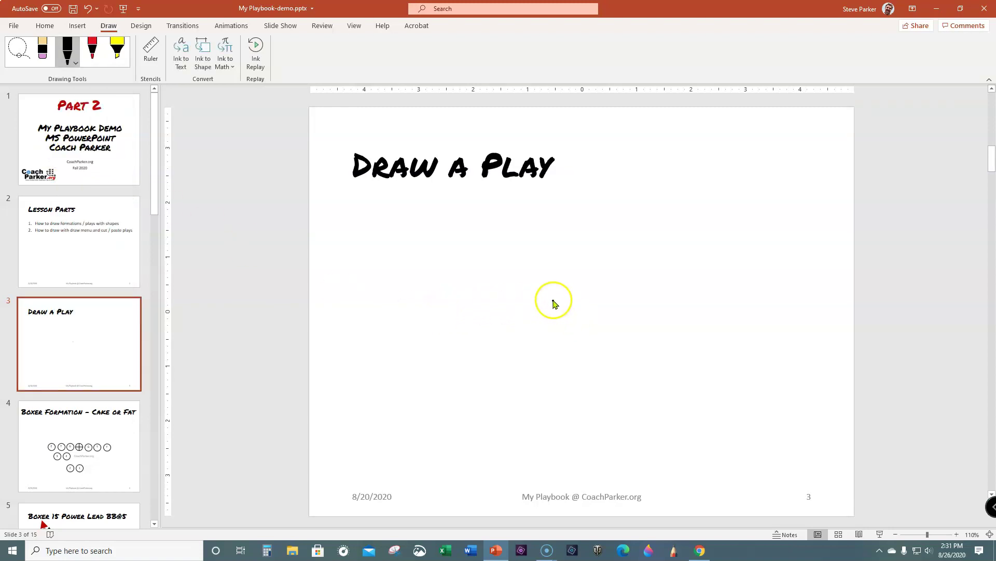
pyautogui.moveTo(556, 305)
pyautogui.mouseDown()
pyautogui.moveTo(569, 311)
pyautogui.moveTo(563, 297)
pyautogui.moveTo(551, 309)
pyautogui.moveTo(561, 317)
pyautogui.moveTo(597, 304)
pyautogui.mouseUp()
pyautogui.moveTo(623, 303)
pyautogui.mouseDown()
pyautogui.moveTo(616, 313)
pyautogui.moveTo(636, 300)
pyautogui.moveTo(663, 313)
pyautogui.moveTo(638, 316)
pyautogui.mouseUp()
pyautogui.moveTo(519, 300)
pyautogui.mouseDown()
pyautogui.moveTo(509, 318)
pyautogui.moveTo(519, 300)
pyautogui.moveTo(482, 300)
pyautogui.mouseUp()
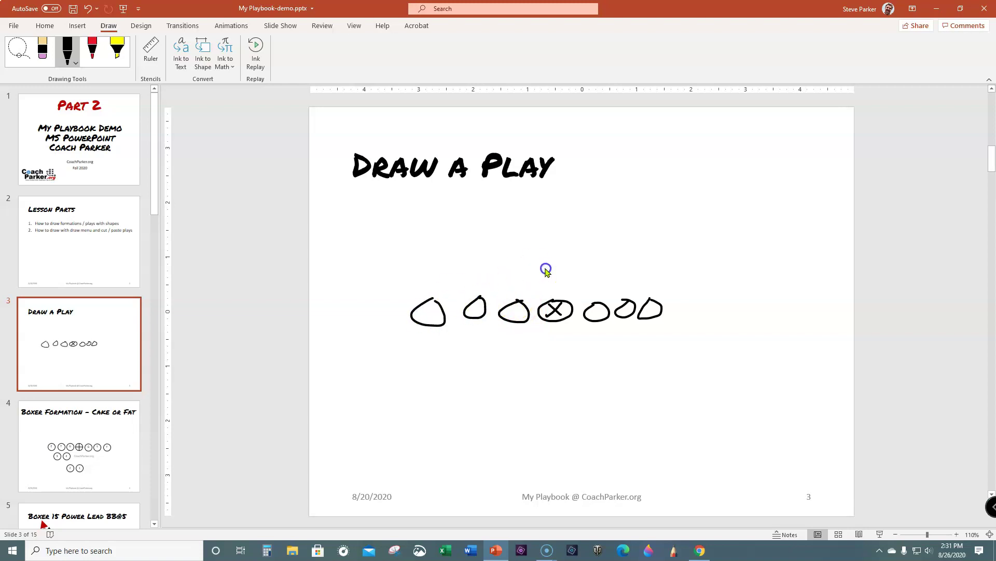
pyautogui.click(539, 351)
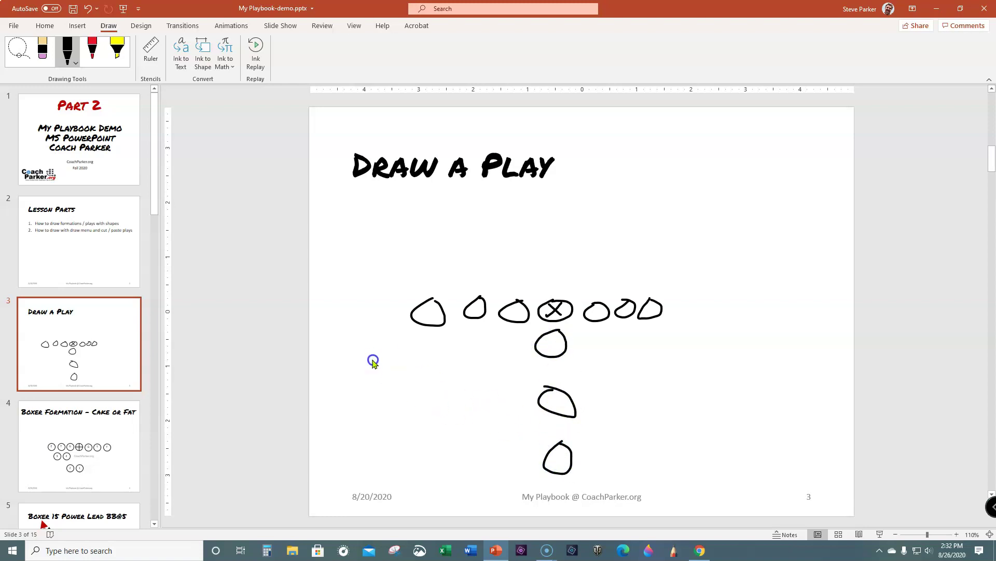
pyautogui.click(437, 409)
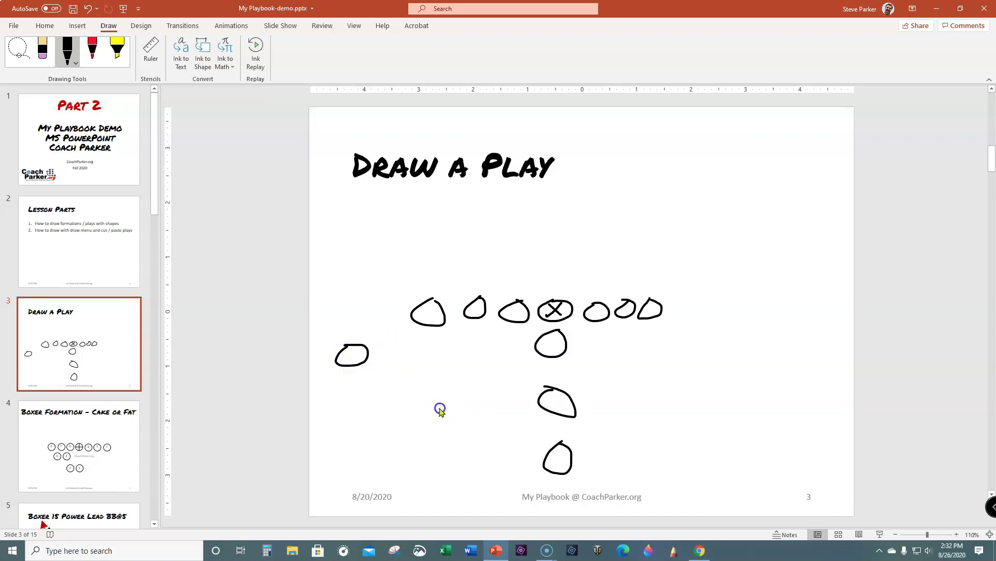
# Erase the stray left circle and ink a receiver circle on the right
pyautogui.click(43, 50)
pyautogui.click(356, 353)
pyautogui.click(352, 354)
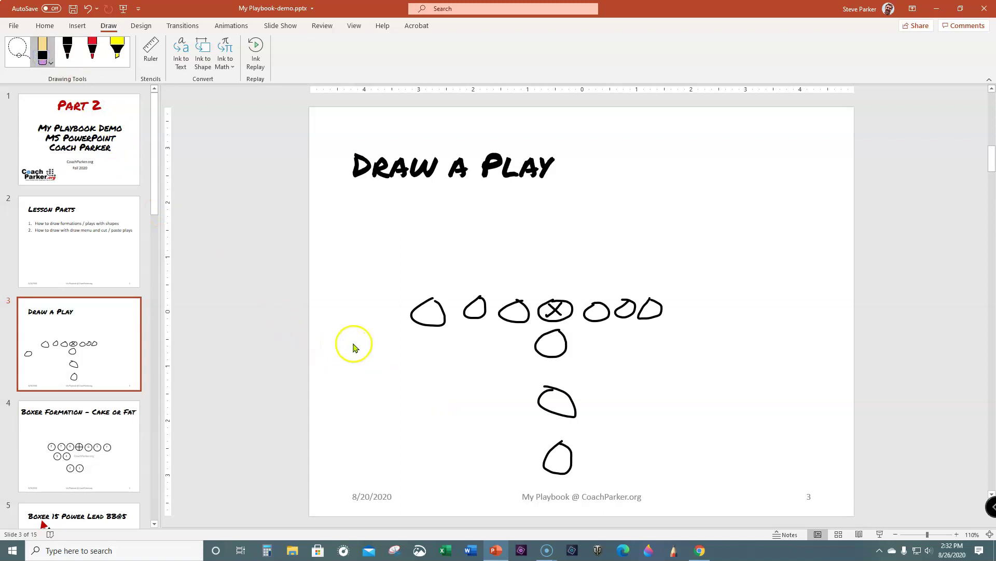
pyautogui.click(67, 49)
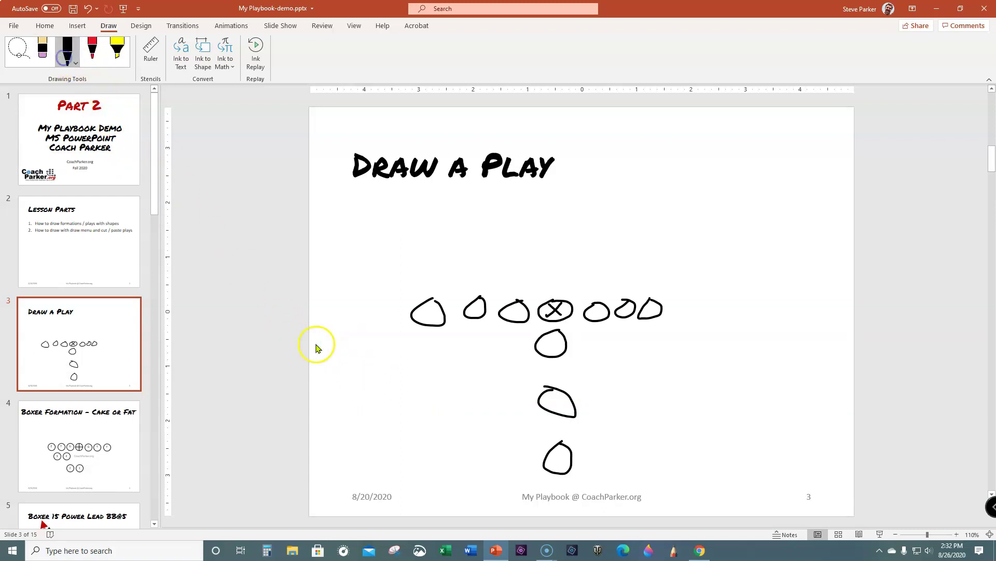
pyautogui.moveTo(812, 340)
pyautogui.mouseDown()
pyautogui.moveTo(770, 353)
pyautogui.moveTo(809, 339)
pyautogui.mouseUp()
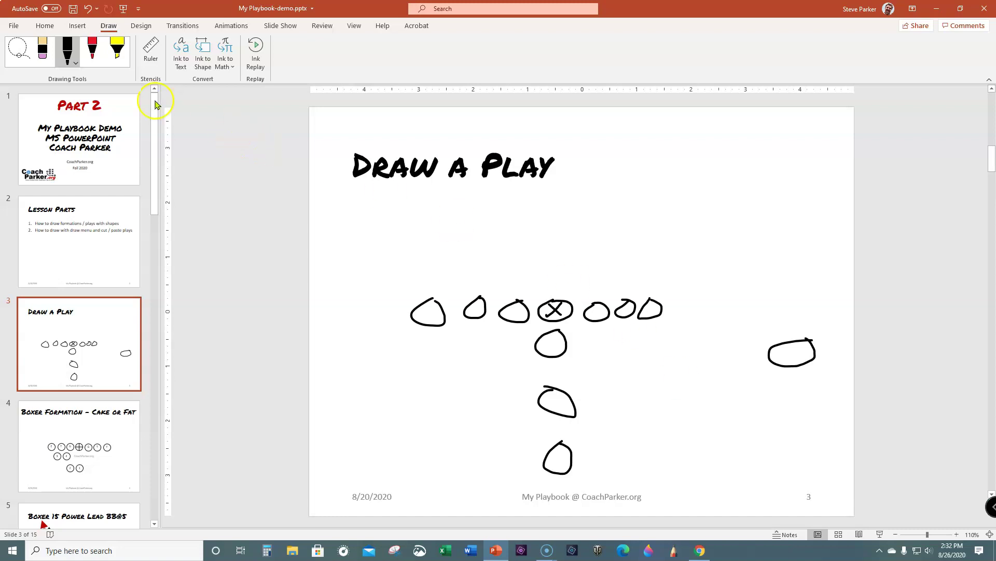
# With a thicker red pen, draw an arrowed route from the deepest back to the top right
pyautogui.click(77, 64)
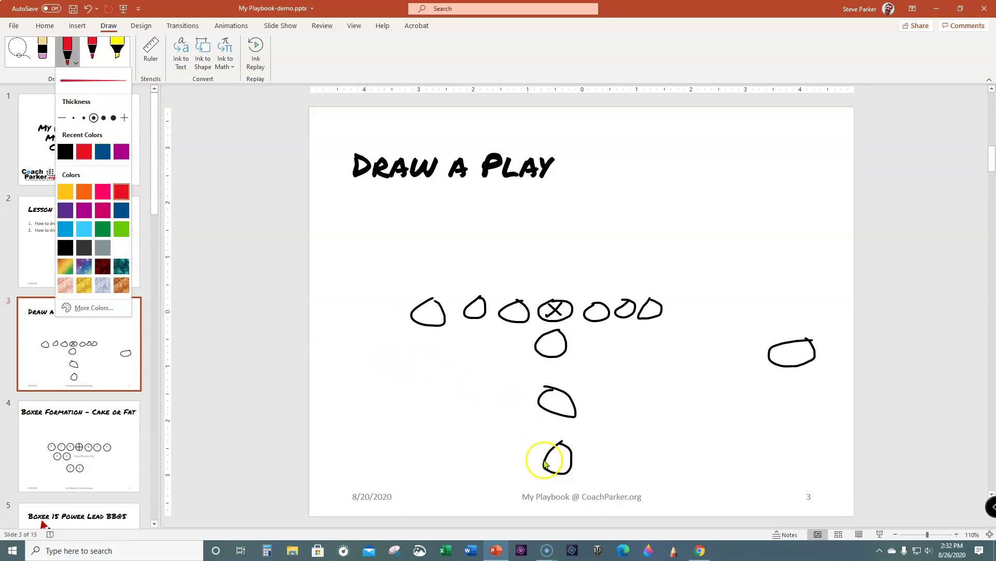
pyautogui.click(113, 117)
pyautogui.moveTo(564, 463)
pyautogui.mouseDown()
pyautogui.moveTo(674, 451)
pyautogui.moveTo(736, 421)
pyautogui.moveTo(779, 342)
pyautogui.moveTo(811, 172)
pyautogui.moveTo(821, 197)
pyautogui.mouseUp()
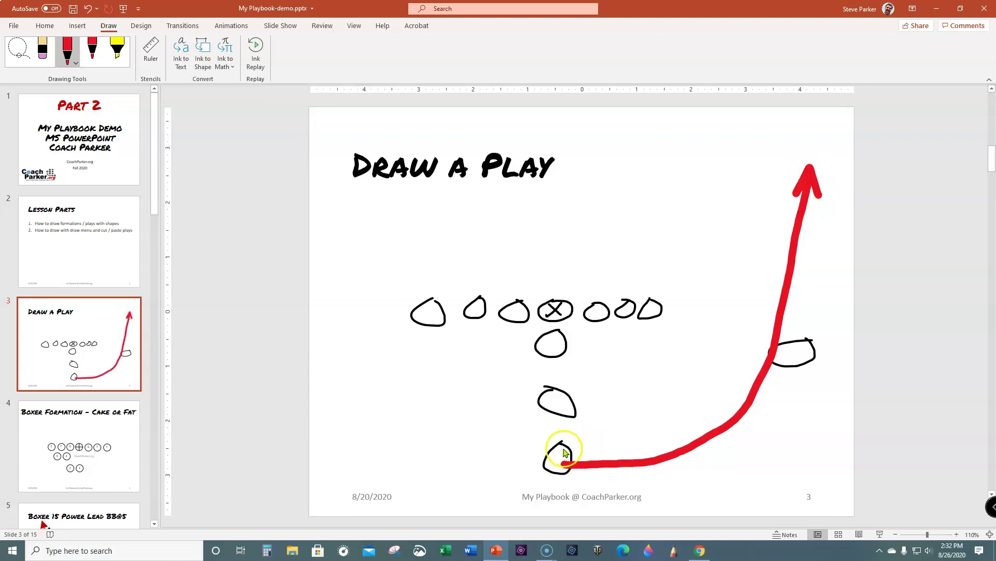
pyautogui.moveTo(556, 456)
pyautogui.mouseDown()
pyautogui.moveTo(548, 459)
pyautogui.moveTo(560, 459)
pyautogui.mouseUp()
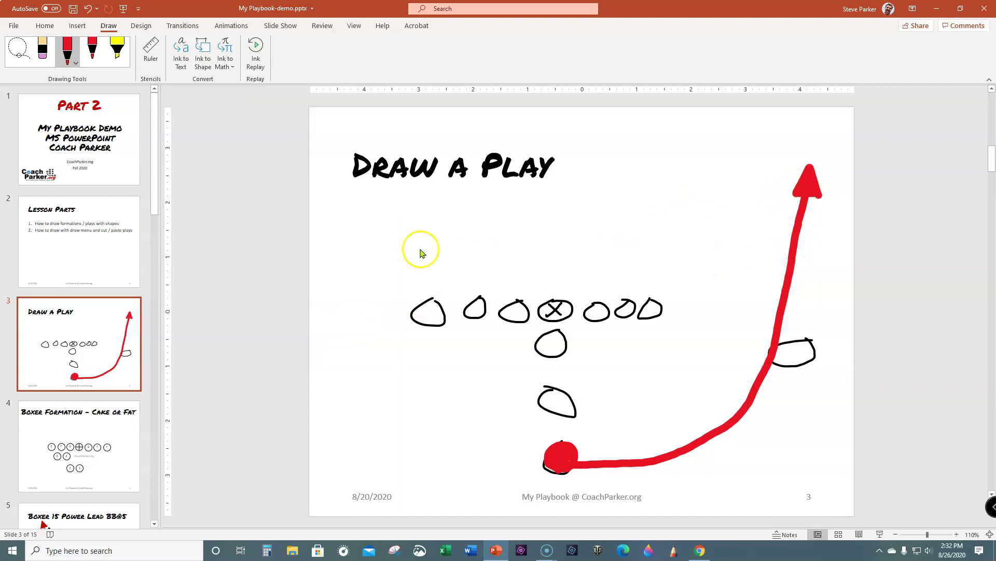
# Set the pen to a thinner stroke in black
pyautogui.click(74, 61)
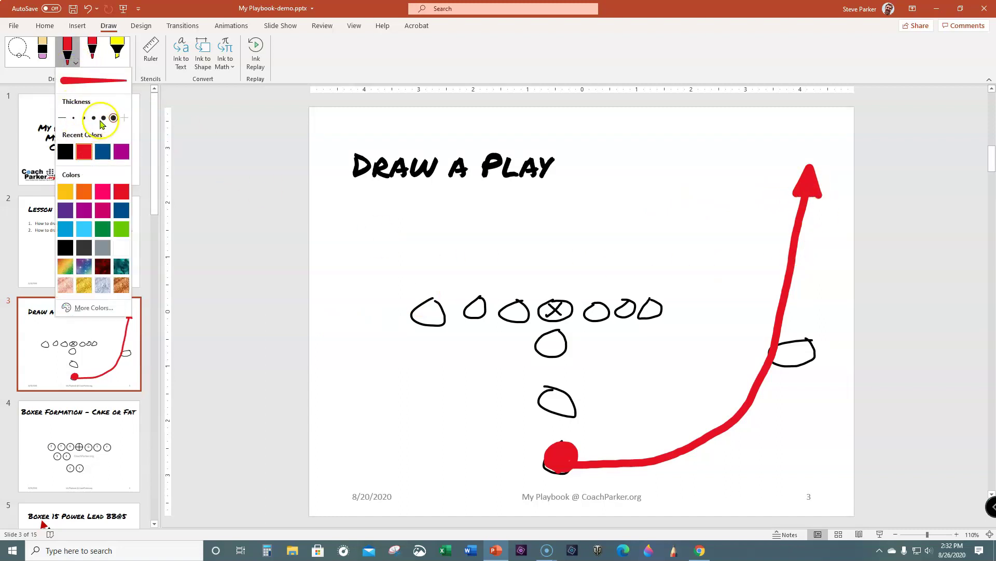
pyautogui.click(94, 117)
pyautogui.click(66, 151)
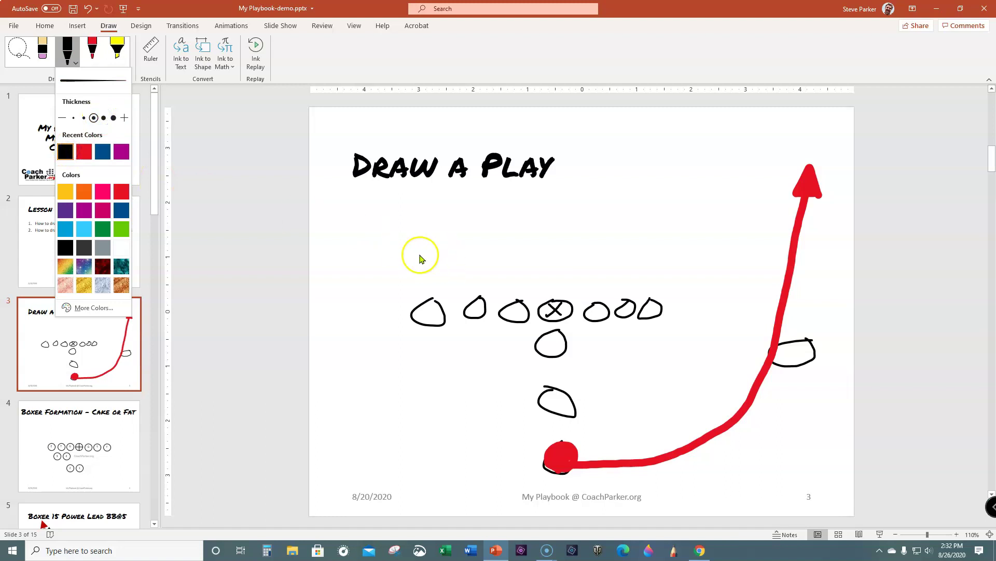
# Ink the right receiver's route and block lines from each lineman oval
pyautogui.click(797, 342)
pyautogui.moveTo(797, 340)
pyautogui.mouseDown()
pyautogui.moveTo(762, 216)
pyautogui.moveTo(700, 194)
pyautogui.moveTo(707, 177)
pyautogui.mouseUp()
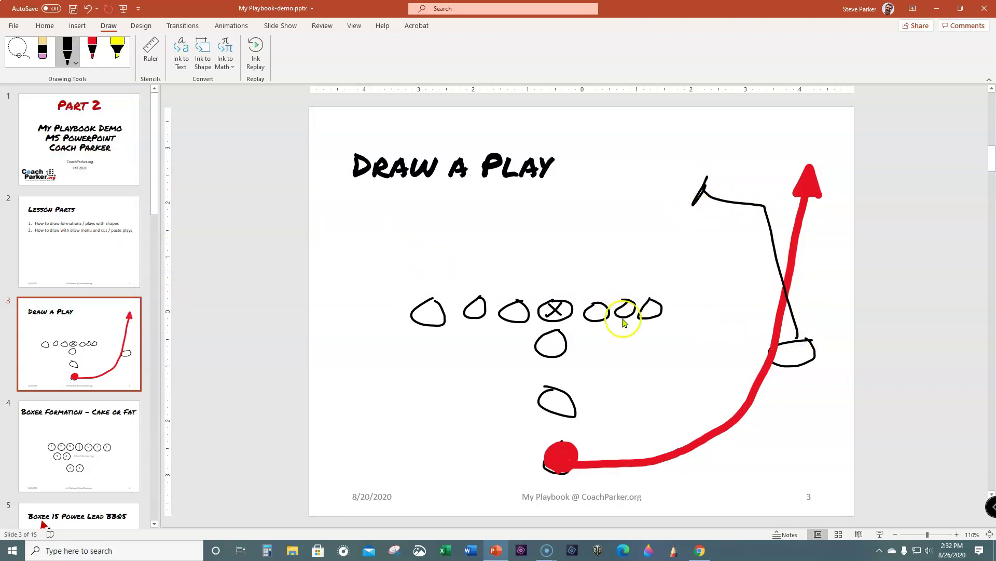
pyautogui.moveTo(647, 296)
pyautogui.mouseDown()
pyautogui.moveTo(626, 278)
pyautogui.moveTo(642, 253)
pyautogui.mouseUp()
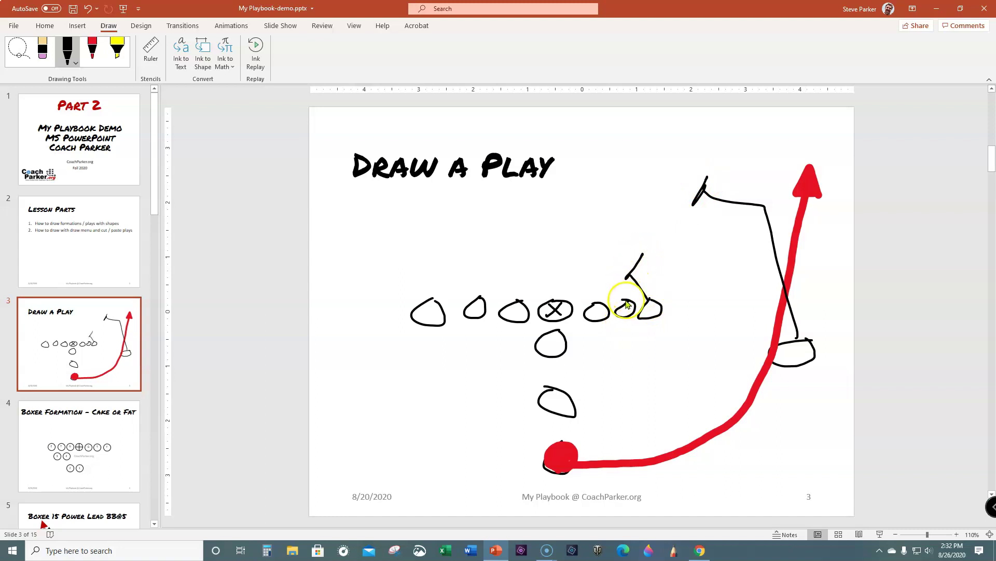
pyautogui.moveTo(625, 303)
pyautogui.mouseDown()
pyautogui.moveTo(607, 270)
pyautogui.moveTo(577, 286)
pyautogui.moveTo(586, 272)
pyautogui.mouseUp()
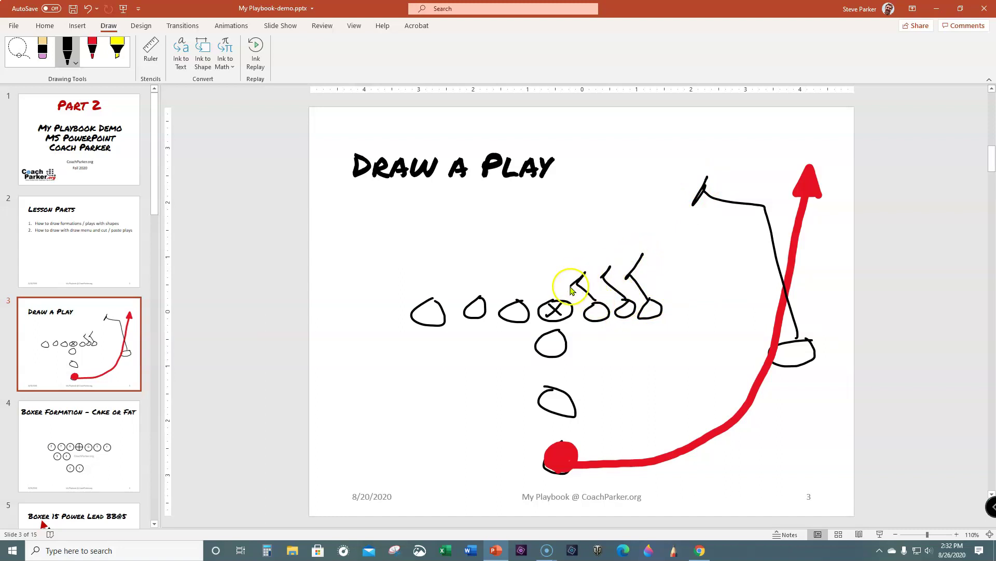
pyautogui.moveTo(551, 301); pyautogui.dragTo(568, 285)
pyautogui.moveTo(507, 302); pyautogui.dragTo(546, 288)
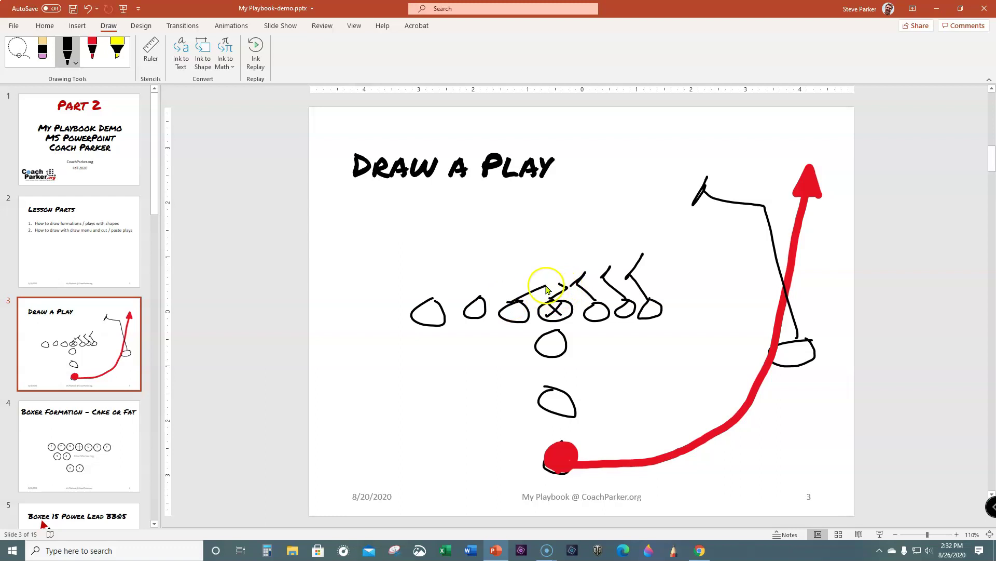
pyautogui.moveTo(481, 298); pyautogui.dragTo(504, 283)
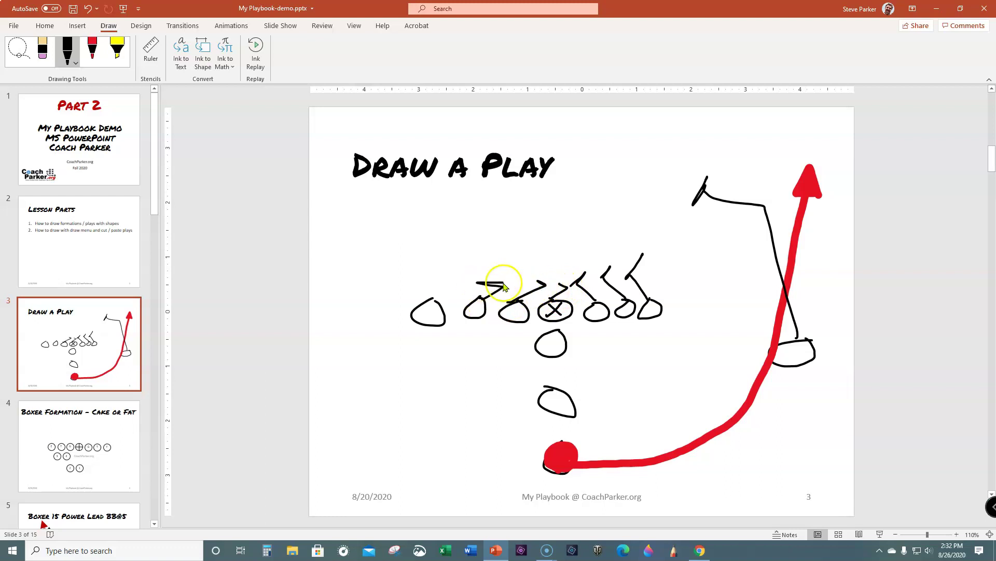
pyautogui.moveTo(436, 310)
pyautogui.mouseDown()
pyautogui.moveTo(445, 289)
pyautogui.moveTo(457, 350)
pyautogui.moveTo(434, 349)
pyautogui.mouseUp()
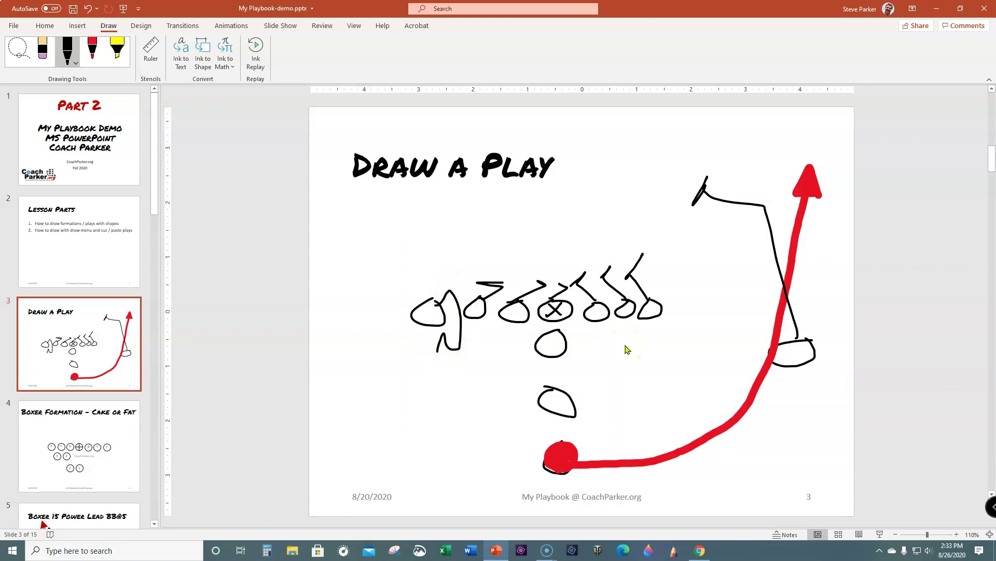
# Draw the backs' routes and a dashed path beside the red route
pyautogui.moveTo(566, 347); pyautogui.dragTo(603, 345)
pyautogui.moveTo(568, 397)
pyautogui.mouseDown()
pyautogui.moveTo(648, 236)
pyautogui.moveTo(673, 234)
pyautogui.mouseUp()
pyautogui.moveTo(625, 356)
pyautogui.mouseDown()
pyautogui.moveTo(668, 393)
pyautogui.moveTo(719, 409)
pyautogui.mouseUp()
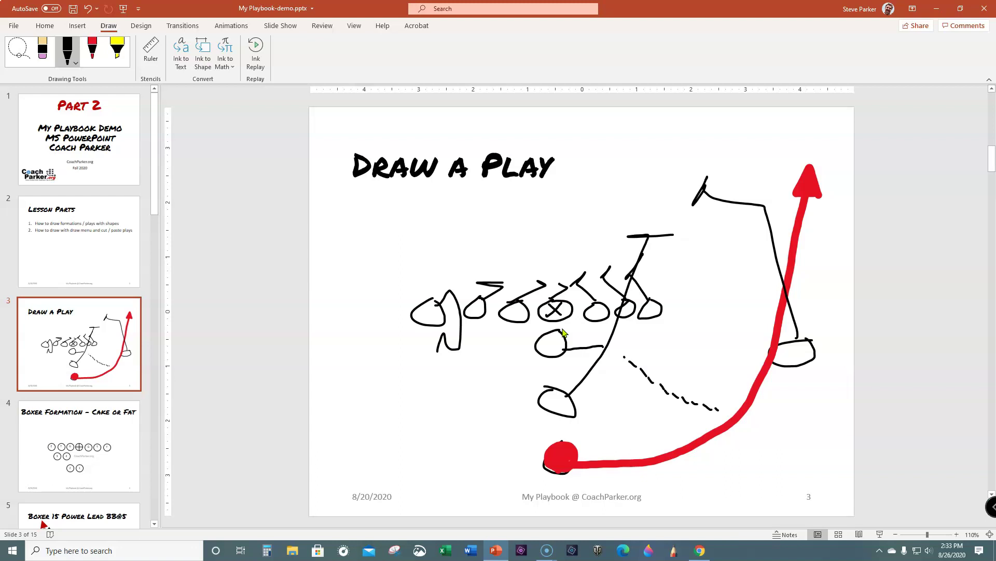
# Insert a new slide between slides 3 and 4
pyautogui.rightClick(115, 373)
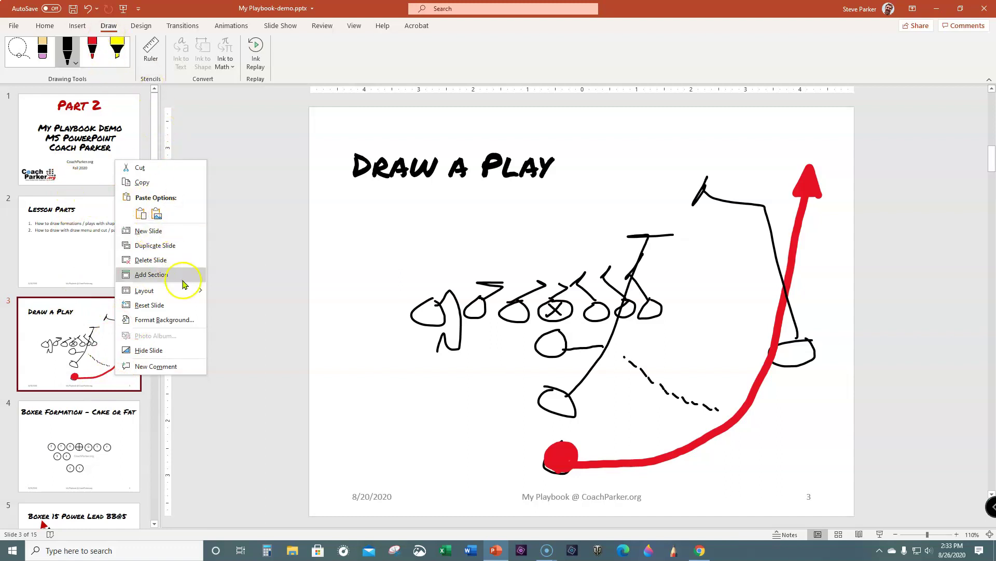
pyautogui.click(114, 399)
pyautogui.click(120, 395)
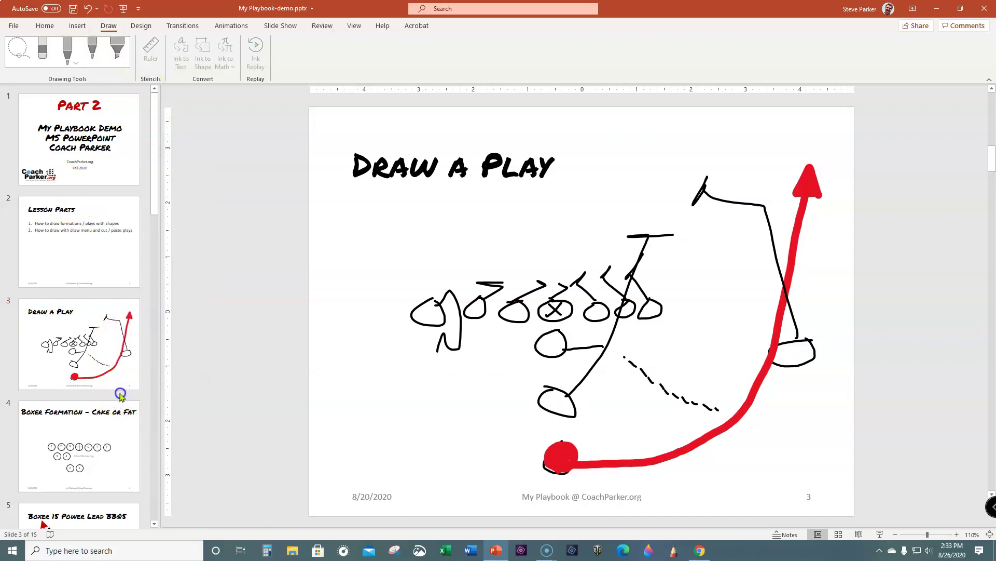
pyautogui.rightClick(120, 395)
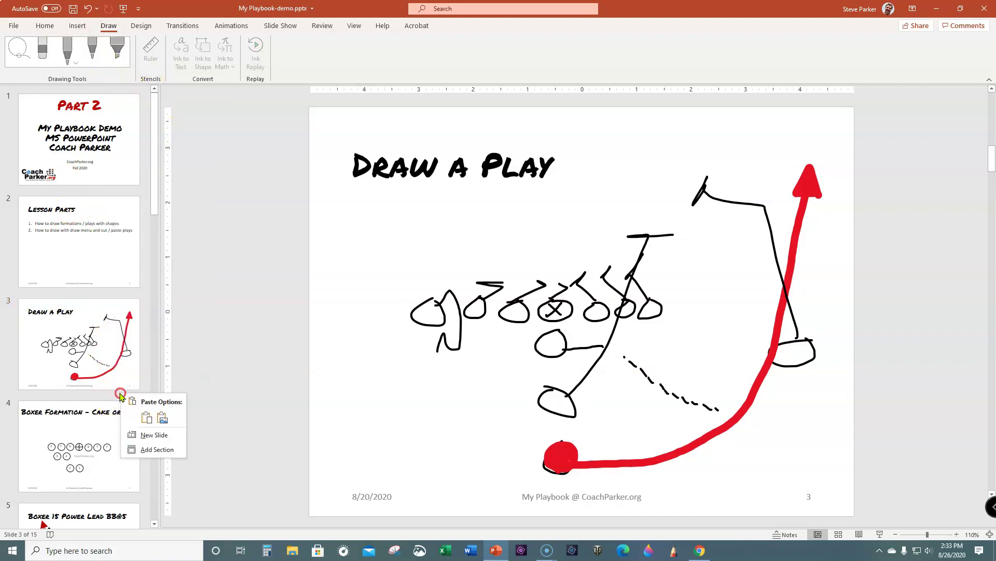
pyautogui.click(147, 434)
# Title the new slide 'New Play Drawing'
pyautogui.click(429, 177)
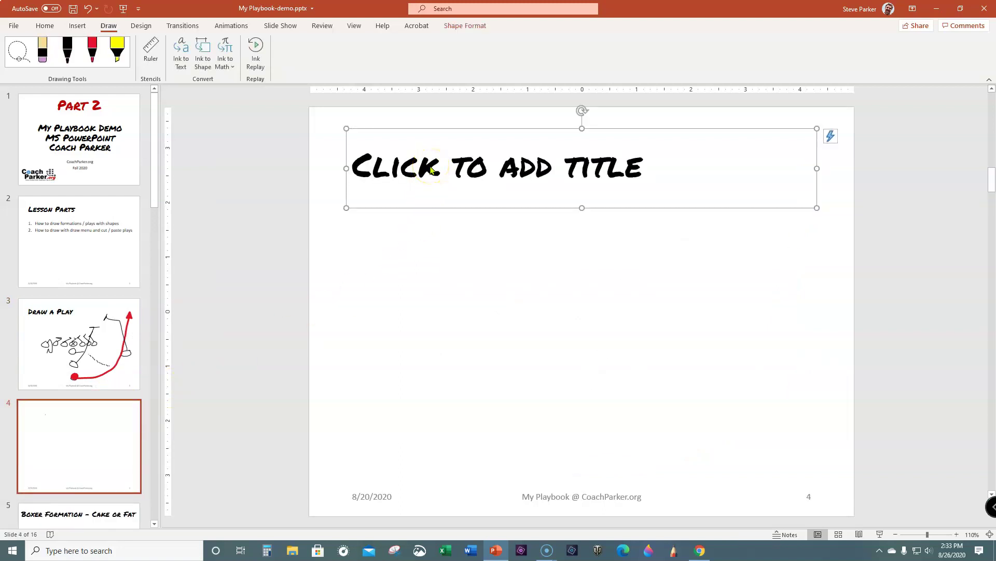
pyautogui.click(424, 167)
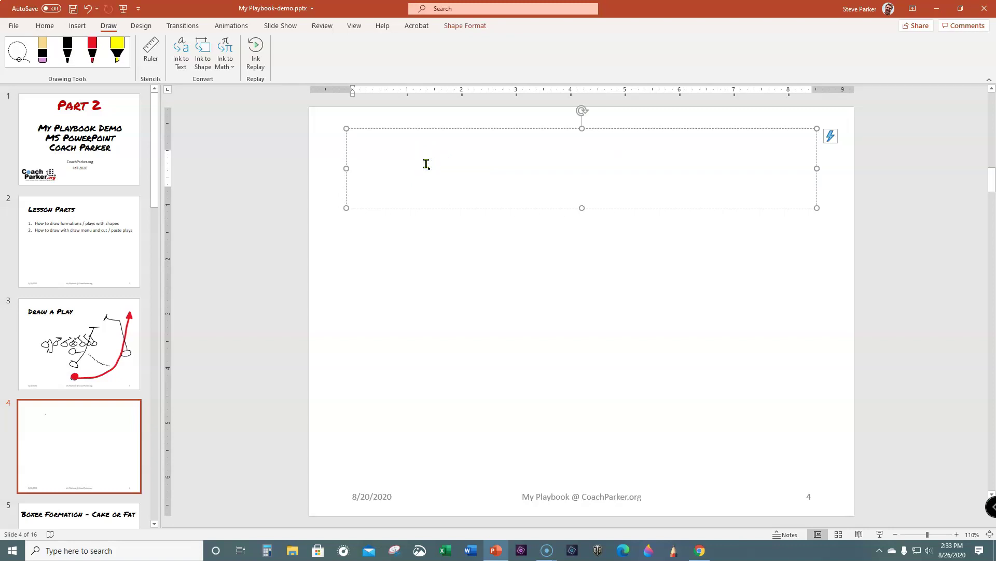
pyautogui.write('New Pla')
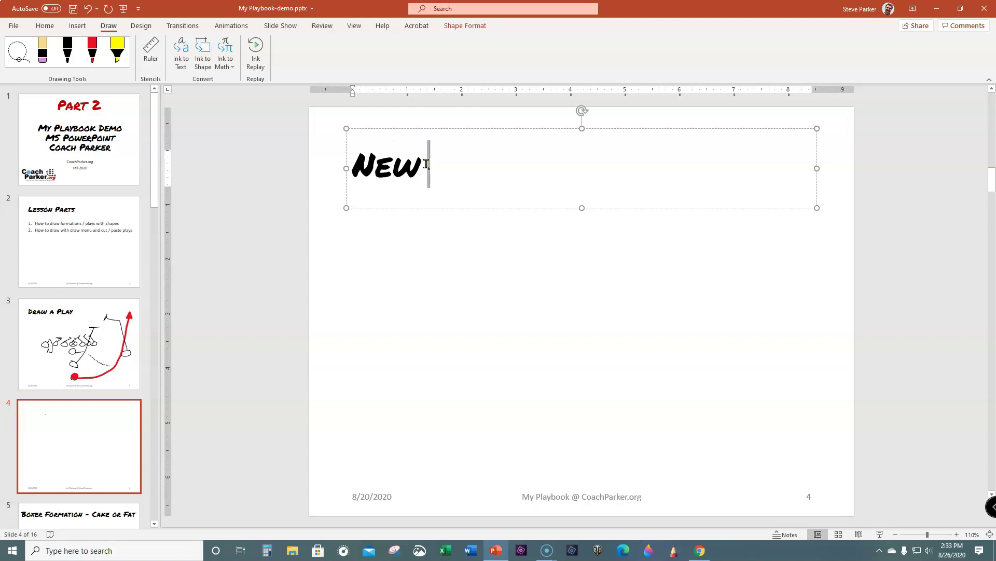
pyautogui.press('BackSpace')
pyautogui.press('BackSpace')
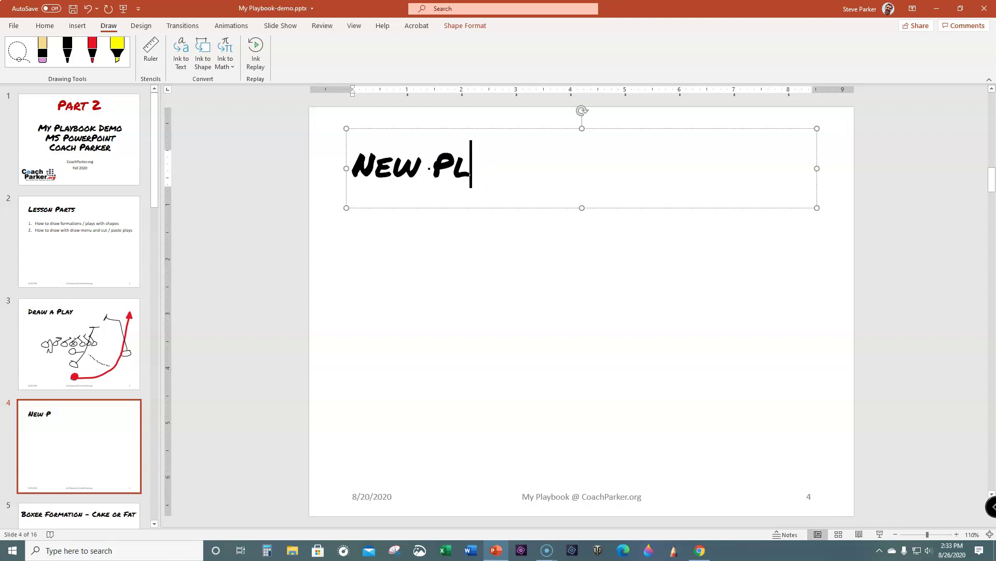
pyautogui.write('lay Drawing')
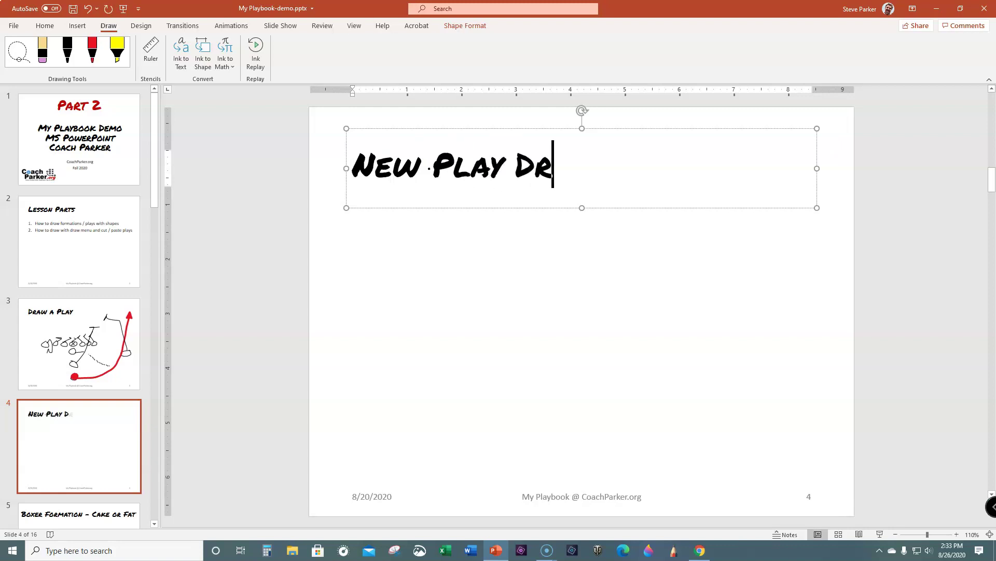
pyautogui.click(423, 299)
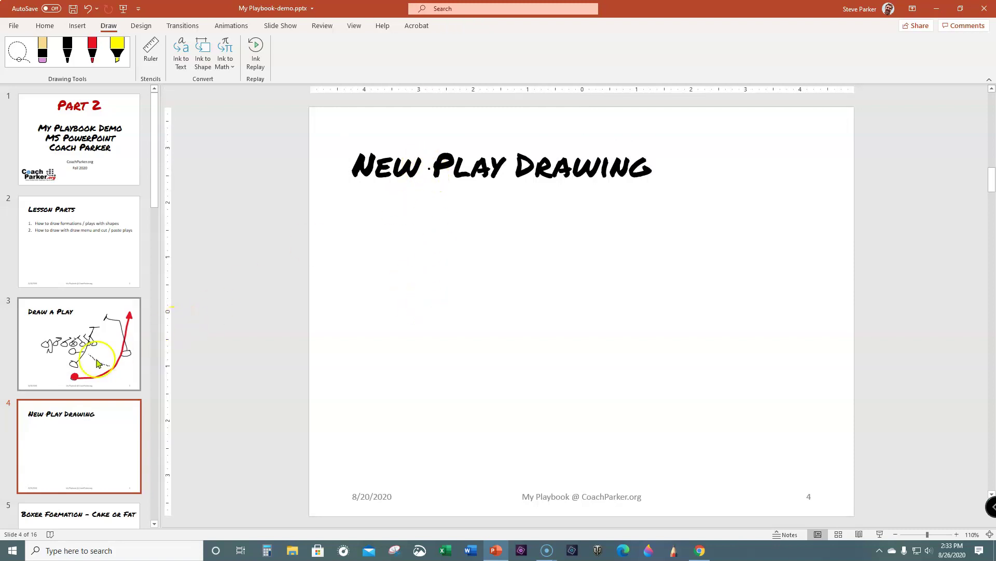
pyautogui.click(89, 440)
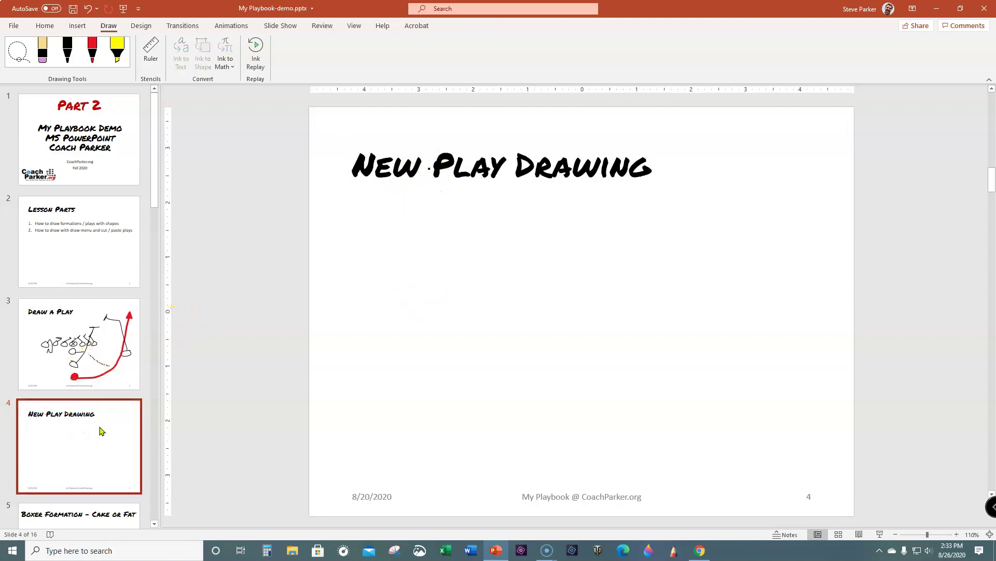
# Ink the line ovals with centre X and three back ovals below
pyautogui.click(67, 49)
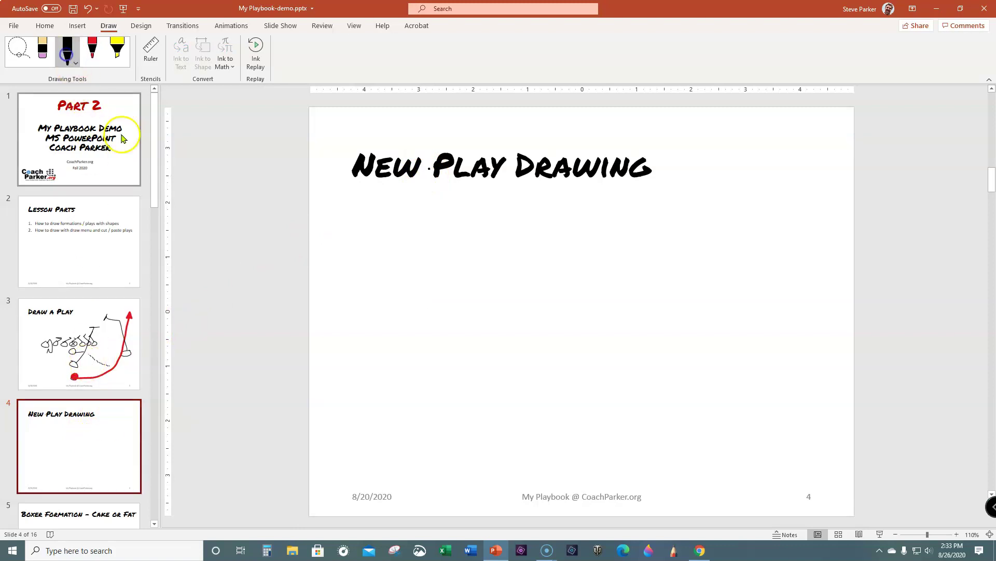
pyautogui.moveTo(563, 295)
pyautogui.mouseDown()
pyautogui.moveTo(558, 310)
pyautogui.moveTo(567, 299)
pyautogui.moveTo(610, 301)
pyautogui.moveTo(627, 318)
pyautogui.moveTo(603, 303)
pyautogui.moveTo(536, 296)
pyautogui.moveTo(488, 315)
pyautogui.moveTo(521, 312)
pyautogui.moveTo(447, 323)
pyautogui.moveTo(469, 297)
pyautogui.moveTo(420, 318)
pyautogui.moveTo(422, 294)
pyautogui.mouseUp()
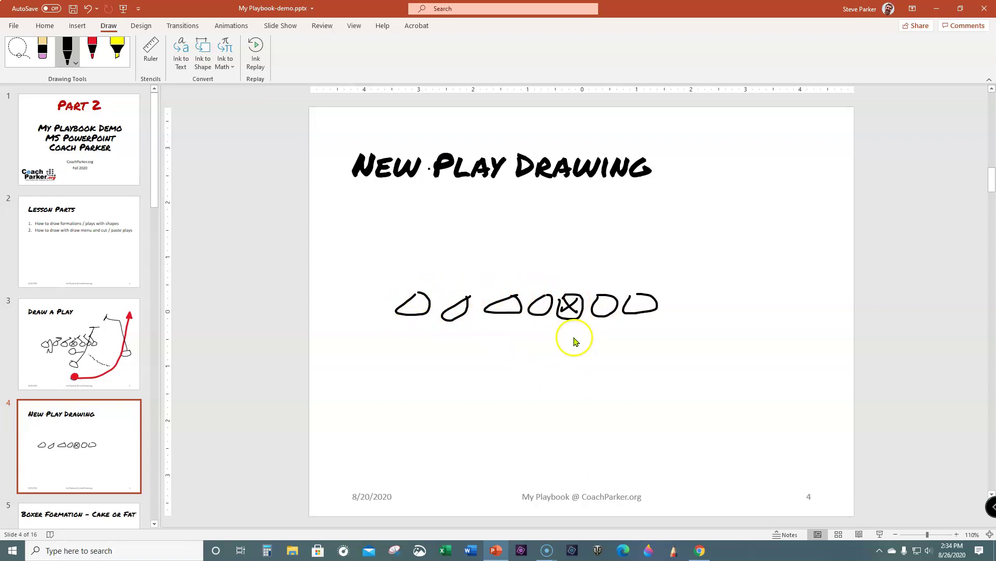
pyautogui.moveTo(575, 341)
pyautogui.mouseDown()
pyautogui.moveTo(557, 342)
pyautogui.moveTo(567, 333)
pyautogui.mouseUp()
pyautogui.moveTo(575, 405)
pyautogui.mouseDown()
pyautogui.moveTo(560, 427)
pyautogui.moveTo(577, 404)
pyautogui.mouseUp()
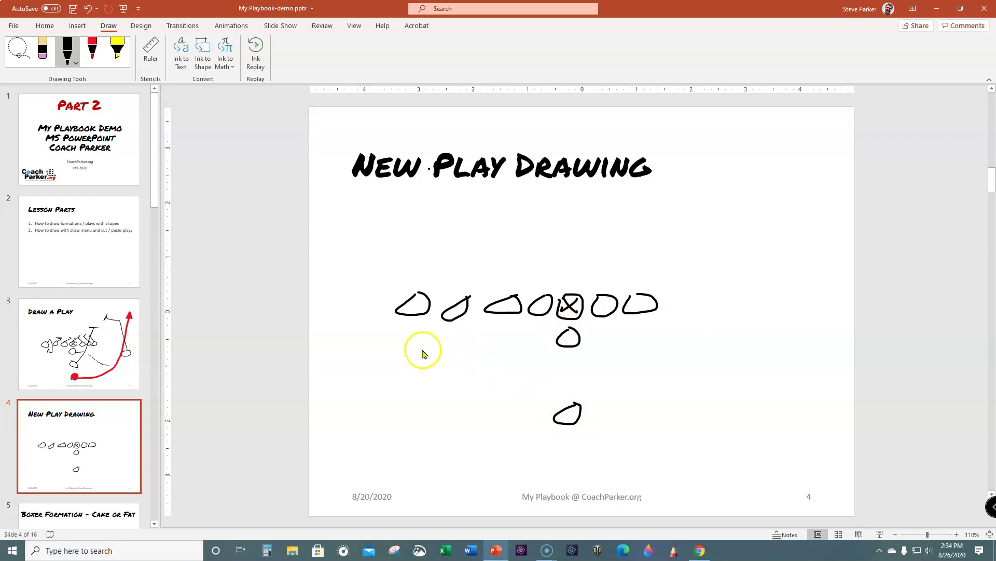
pyautogui.moveTo(448, 338)
pyautogui.mouseDown()
pyautogui.moveTo(446, 357)
pyautogui.moveTo(456, 338)
pyautogui.moveTo(423, 335)
pyautogui.mouseUp()
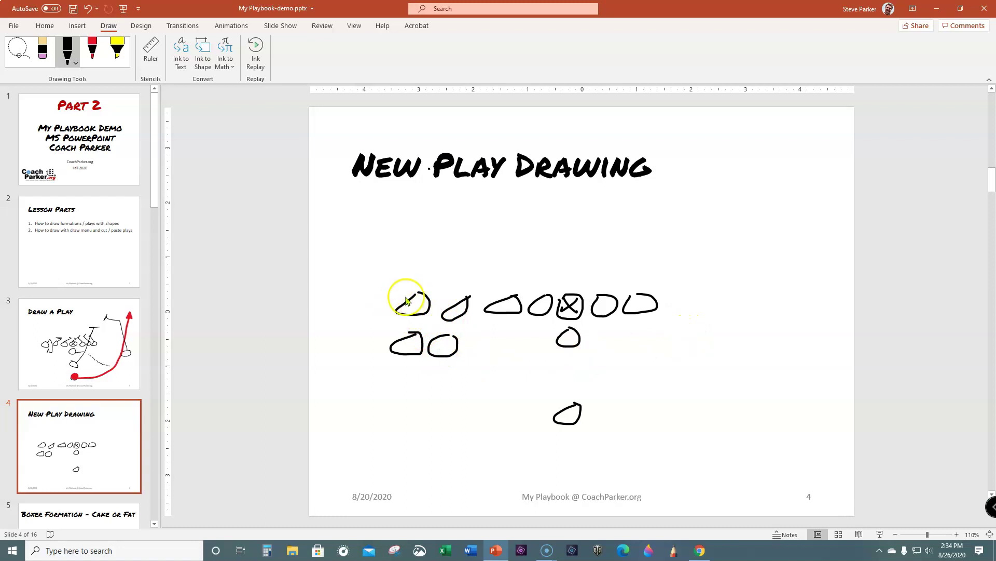
# Erase the leftmost lineman, redraw a split end at far left, and write 'Pie'
pyautogui.click(43, 50)
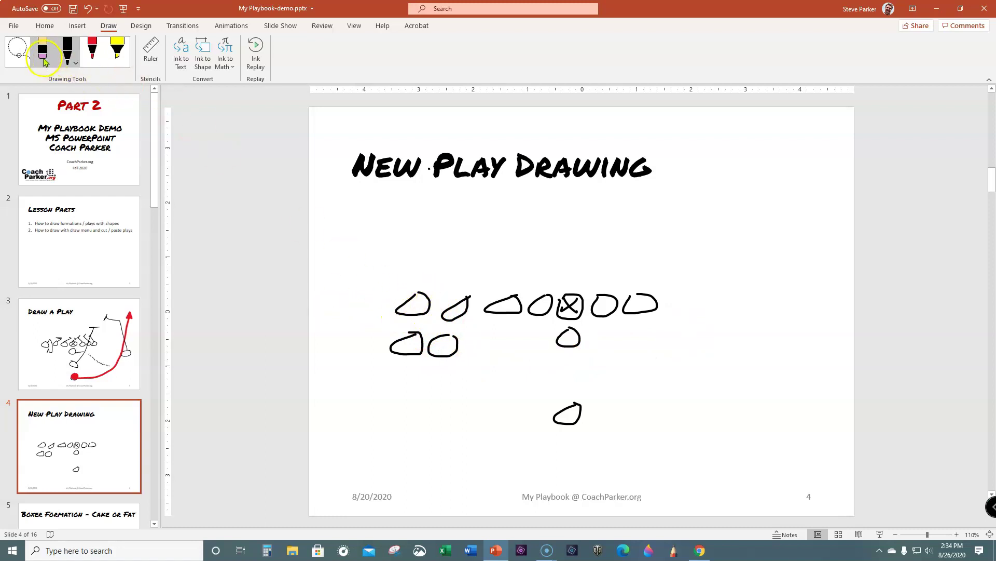
pyautogui.click(413, 300)
pyautogui.click(78, 54)
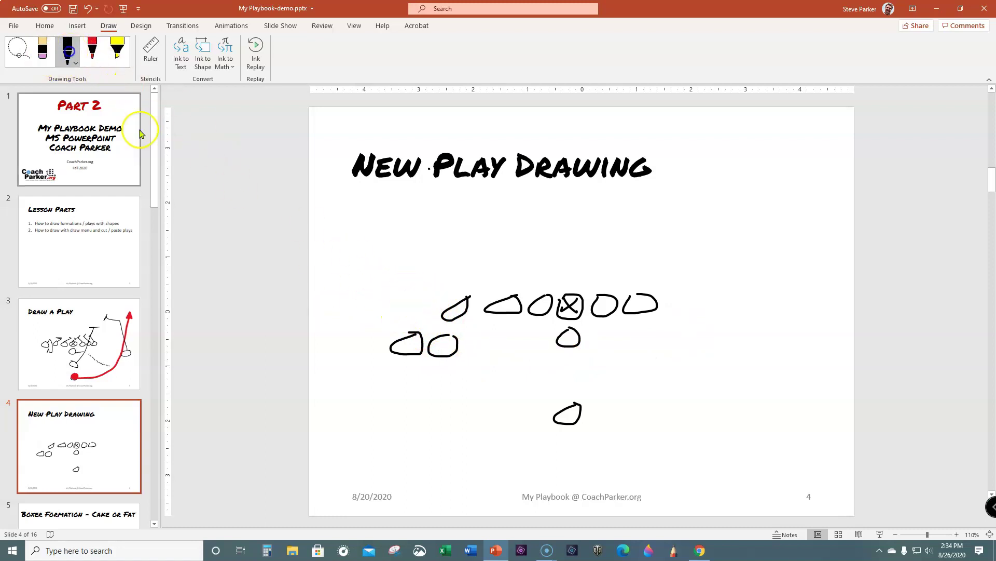
pyautogui.moveTo(349, 295)
pyautogui.mouseDown()
pyautogui.moveTo(342, 316)
pyautogui.moveTo(356, 288)
pyautogui.mouseUp()
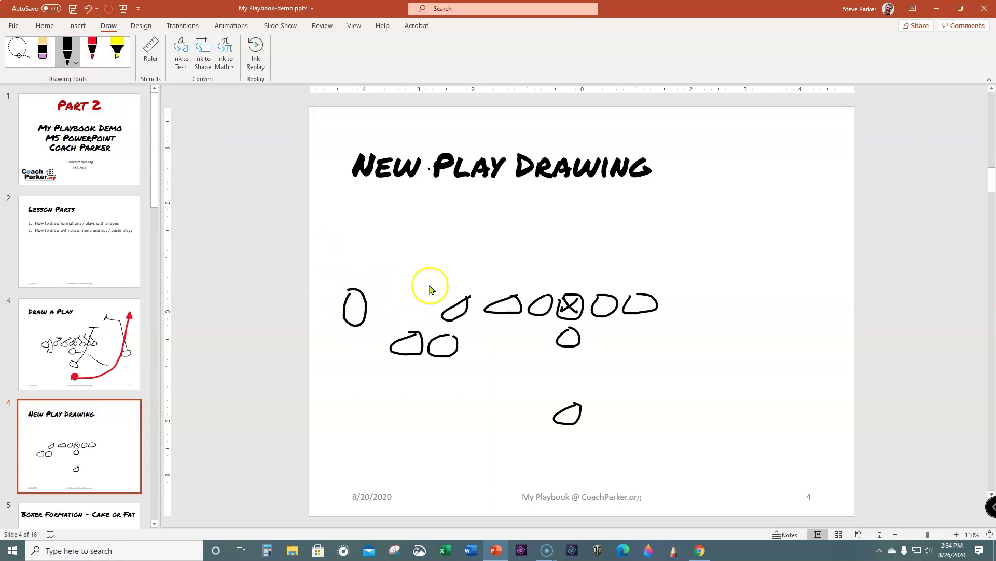
pyautogui.moveTo(493, 204)
pyautogui.mouseDown()
pyautogui.moveTo(496, 228)
pyautogui.moveTo(496, 218)
pyautogui.moveTo(500, 227)
pyautogui.moveTo(519, 222)
pyautogui.mouseUp()
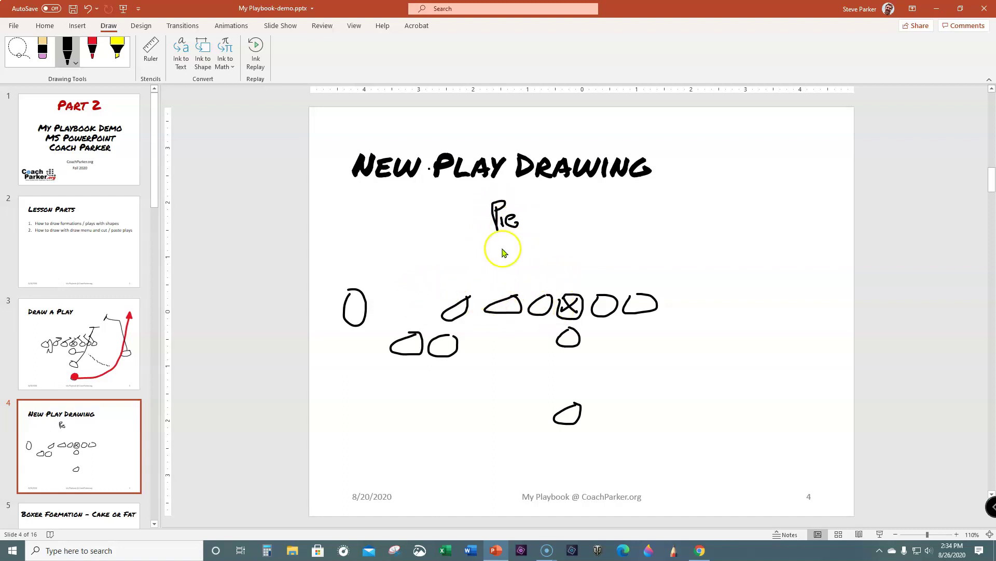
# Extend the play name to 'Pie 27 Power' and ink block lines along the line
pyautogui.moveTo(539, 204)
pyautogui.mouseDown()
pyautogui.moveTo(558, 223)
pyautogui.moveTo(576, 201)
pyautogui.moveTo(591, 221)
pyautogui.moveTo(596, 211)
pyautogui.moveTo(627, 220)
pyautogui.moveTo(640, 212)
pyautogui.moveTo(640, 224)
pyautogui.mouseUp()
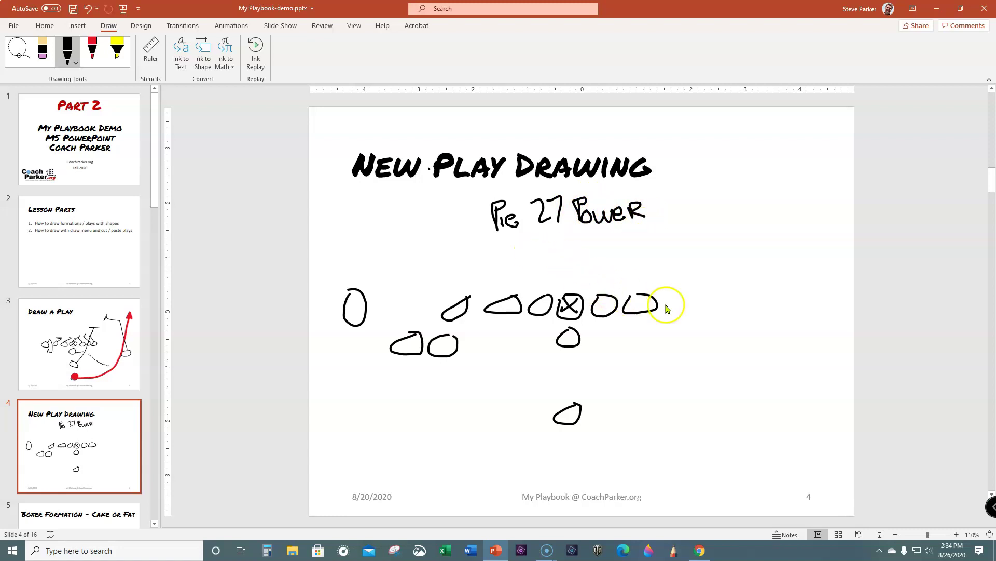
pyautogui.moveTo(469, 301)
pyautogui.mouseDown()
pyautogui.moveTo(507, 263)
pyautogui.moveTo(548, 274)
pyautogui.mouseUp()
pyautogui.moveTo(365, 295)
pyautogui.mouseDown()
pyautogui.moveTo(344, 285)
pyautogui.moveTo(339, 266)
pyautogui.mouseUp()
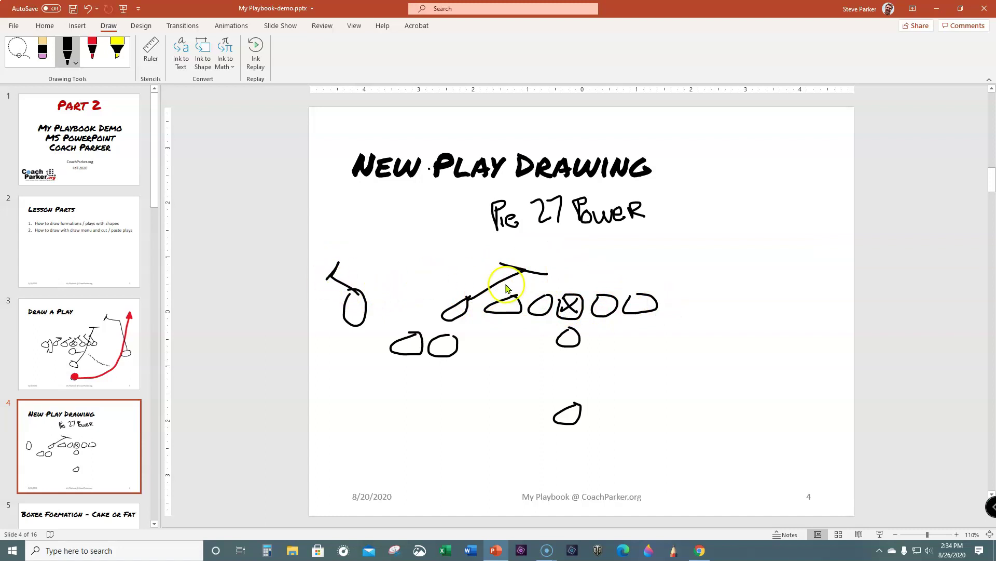
pyautogui.moveTo(508, 289)
pyautogui.mouseDown()
pyautogui.moveTo(584, 270)
pyautogui.moveTo(639, 291)
pyautogui.moveTo(660, 327)
pyautogui.mouseUp()
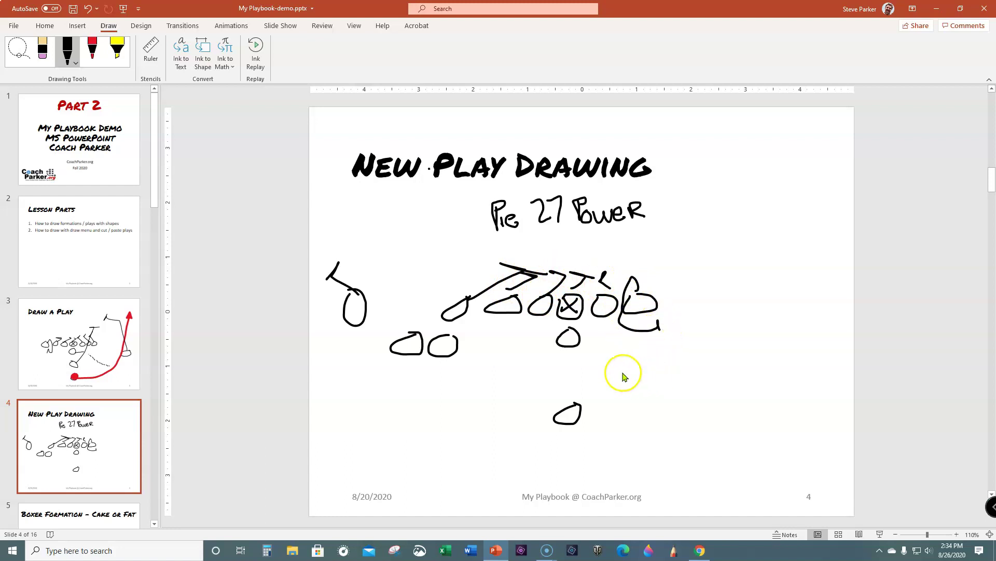
# Draw a back's route to the right and two routes up, one hooked on the left
pyautogui.moveTo(567, 341)
pyautogui.mouseDown()
pyautogui.moveTo(523, 373)
pyautogui.moveTo(708, 361)
pyautogui.moveTo(724, 337)
pyautogui.mouseUp()
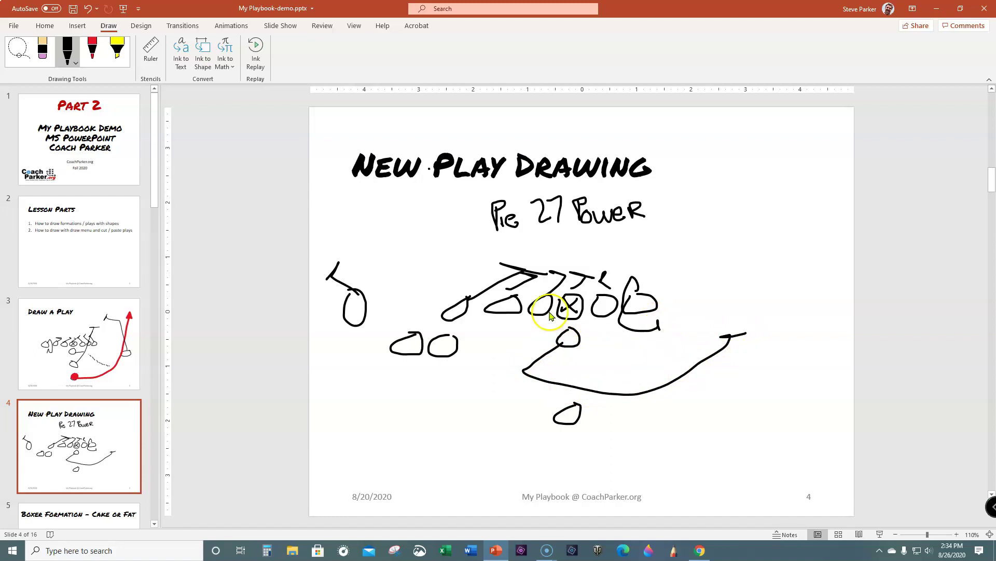
pyautogui.moveTo(441, 335); pyautogui.dragTo(456, 256)
pyautogui.moveTo(412, 329)
pyautogui.mouseDown()
pyautogui.moveTo(398, 256)
pyautogui.moveTo(384, 265)
pyautogui.mouseUp()
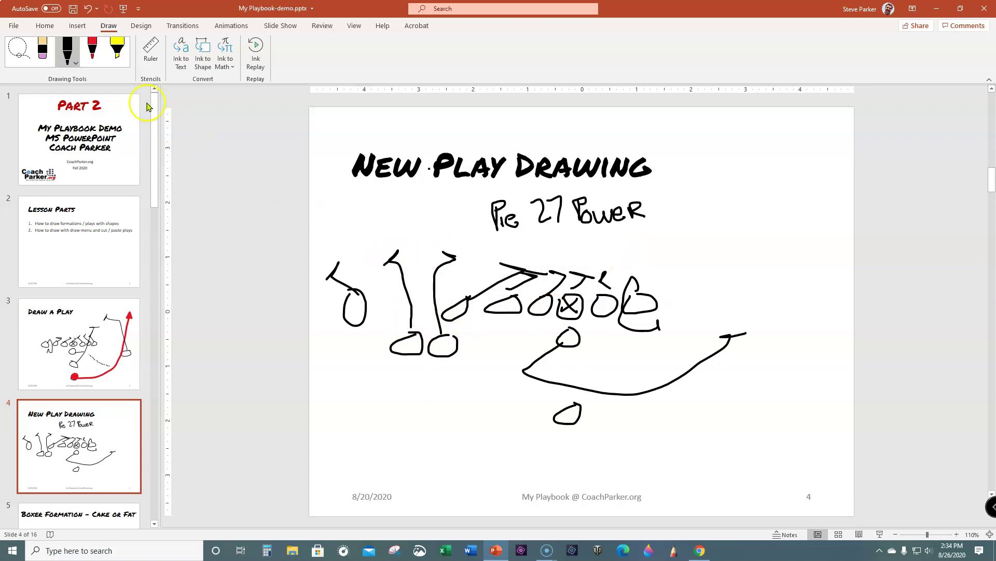
# Switch the pen to red and draw a route from the bottom oval up-left
pyautogui.click(68, 52)
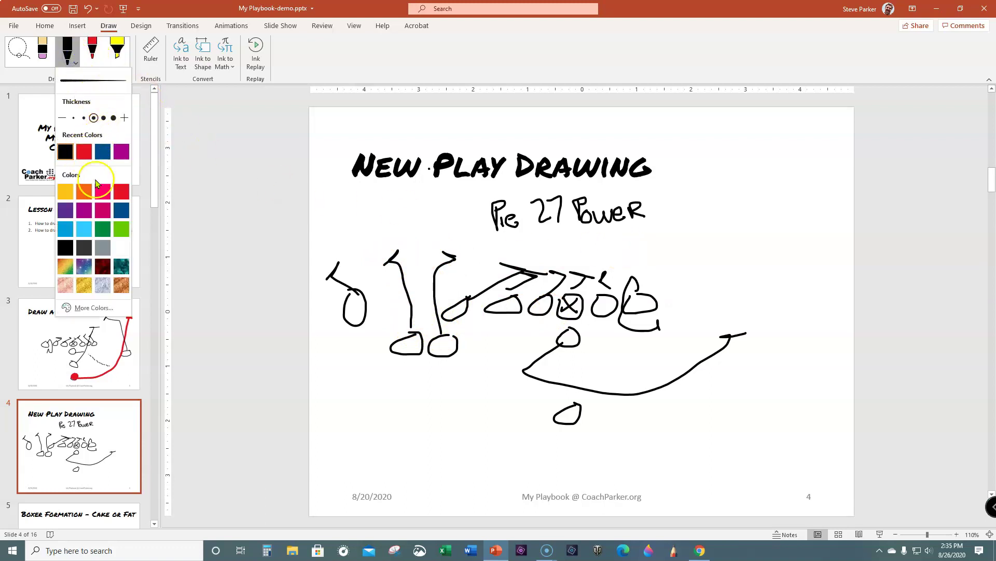
pyautogui.click(121, 192)
pyautogui.click(558, 412)
pyautogui.moveTo(558, 412)
pyautogui.mouseDown()
pyautogui.moveTo(569, 409)
pyautogui.moveTo(488, 383)
pyautogui.moveTo(413, 273)
pyautogui.moveTo(384, 197)
pyautogui.moveTo(370, 206)
pyautogui.mouseUp()
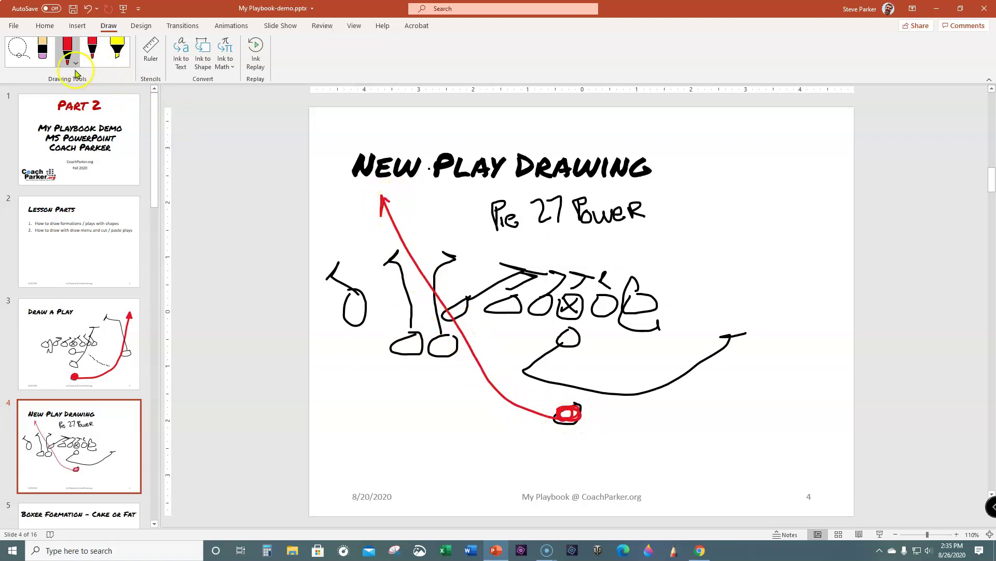
# Retrace the red route with a thicker pen size
pyautogui.click(68, 52)
pyautogui.click(113, 118)
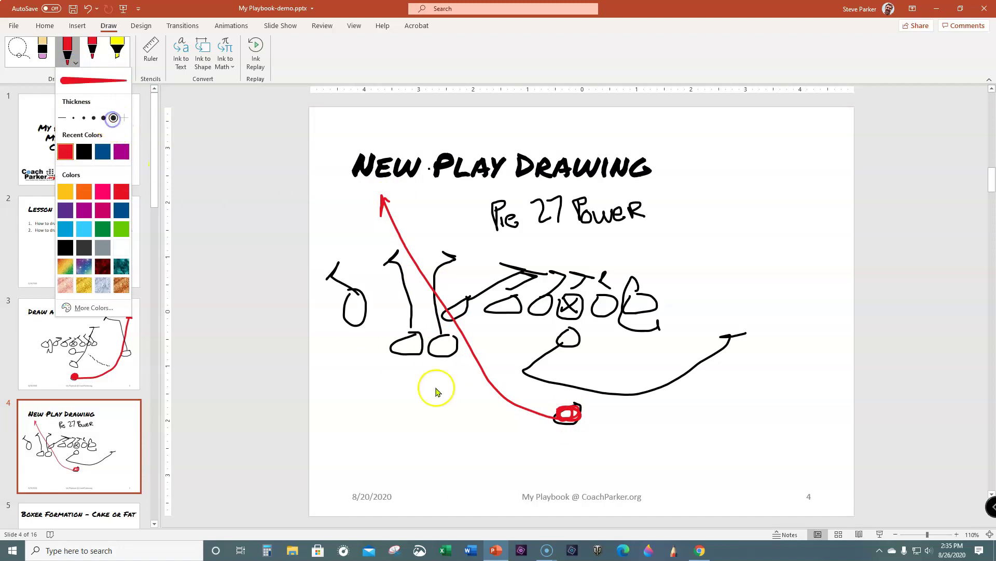
pyautogui.moveTo(568, 411)
pyautogui.mouseDown()
pyautogui.moveTo(558, 416)
pyautogui.moveTo(566, 420)
pyautogui.moveTo(519, 404)
pyautogui.moveTo(467, 352)
pyautogui.moveTo(401, 269)
pyautogui.moveTo(385, 207)
pyautogui.moveTo(367, 216)
pyautogui.moveTo(400, 207)
pyautogui.moveTo(387, 202)
pyautogui.moveTo(392, 211)
pyautogui.mouseUp()
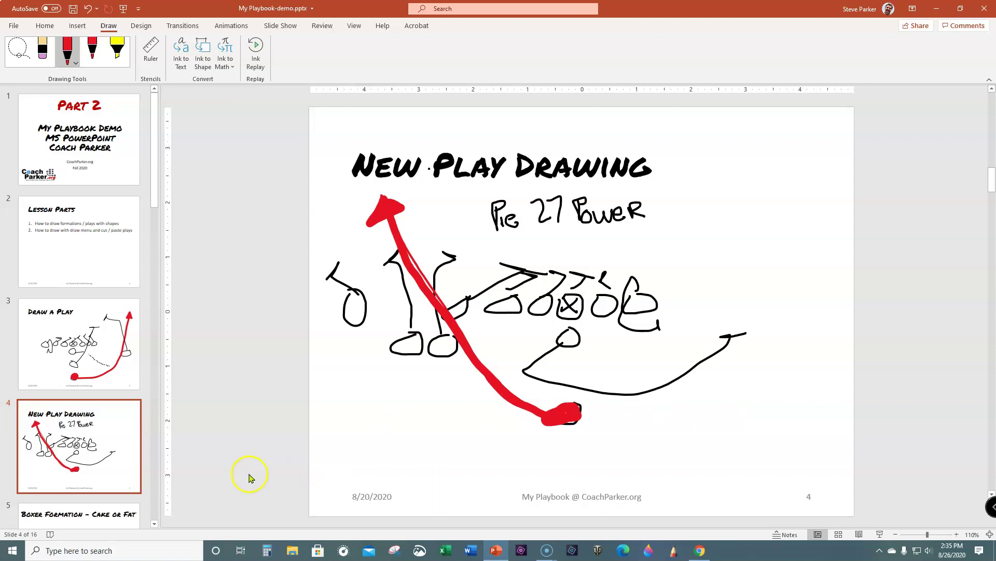
# Select slide 5, the Boxer Formation – Cake or Fat slide, in the thumbnail pane
pyautogui.scroll(-3, 73, 425)
pyautogui.click(73, 426)
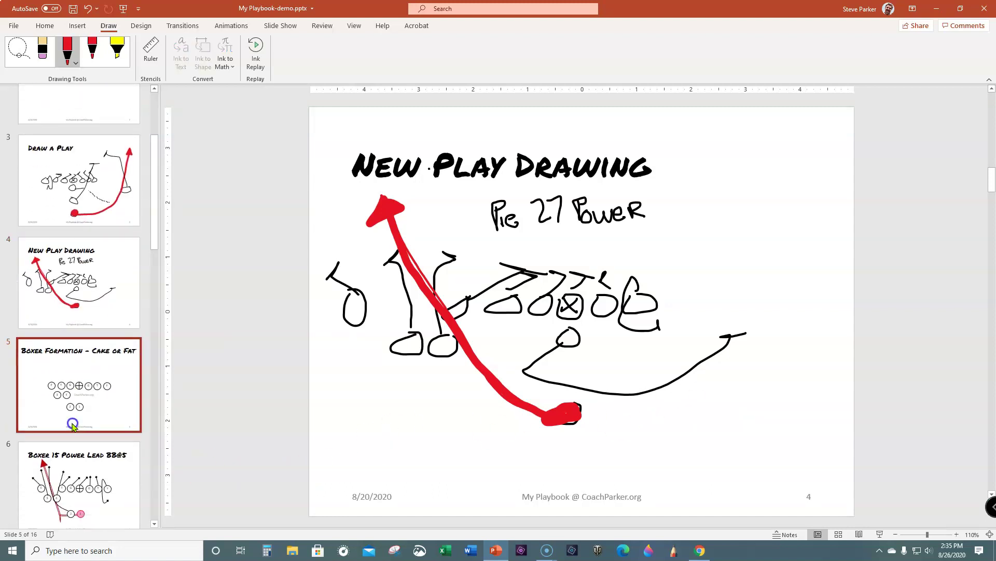
pyautogui.press('Up')
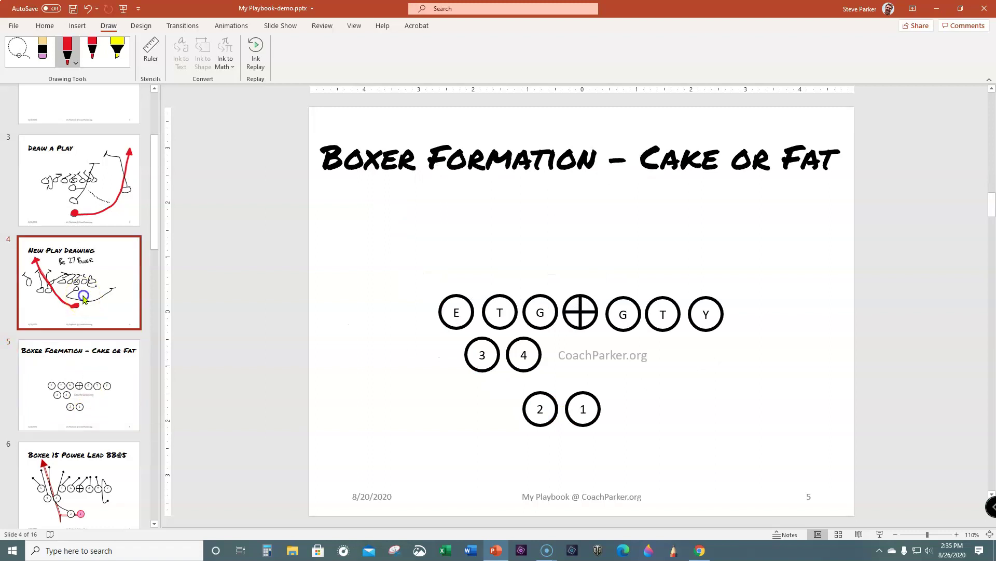
pyautogui.press('Down')
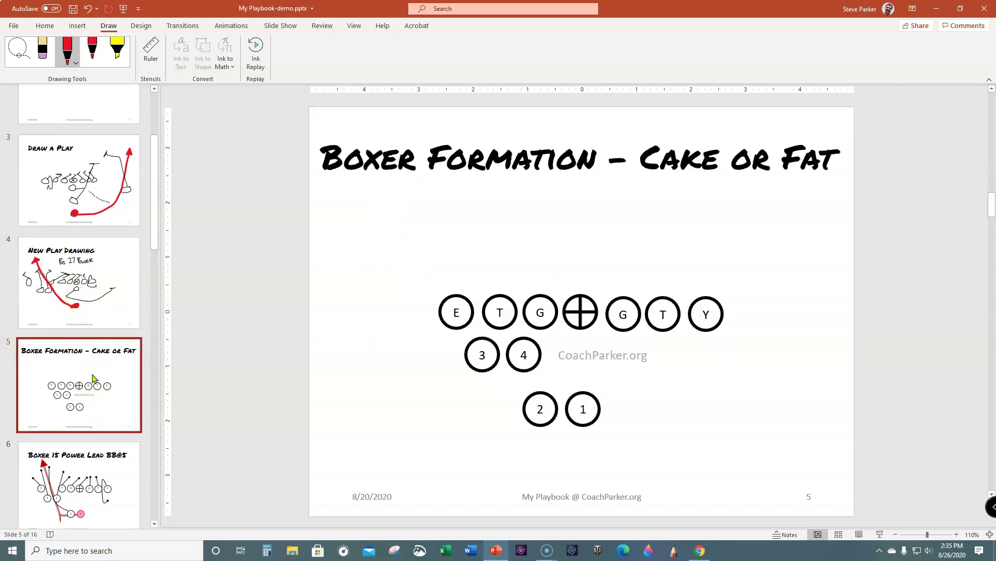
pyautogui.click(89, 290)
pyautogui.click(95, 359)
pyautogui.click(405, 196)
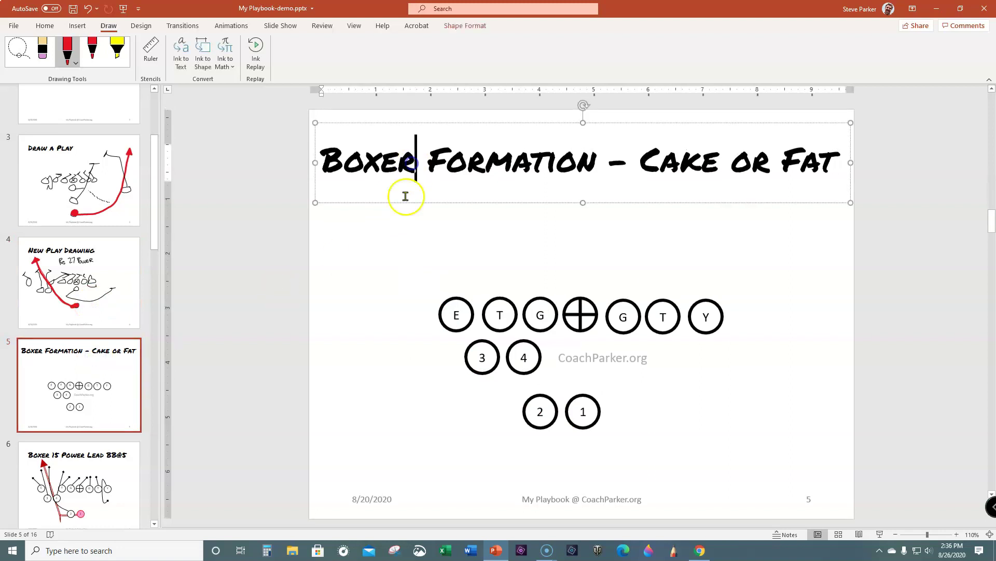
pyautogui.click(95, 354)
# Duplicate the Boxer Formation slide twice so its copies fill slides 5–7
pyautogui.rightClick(95, 355)
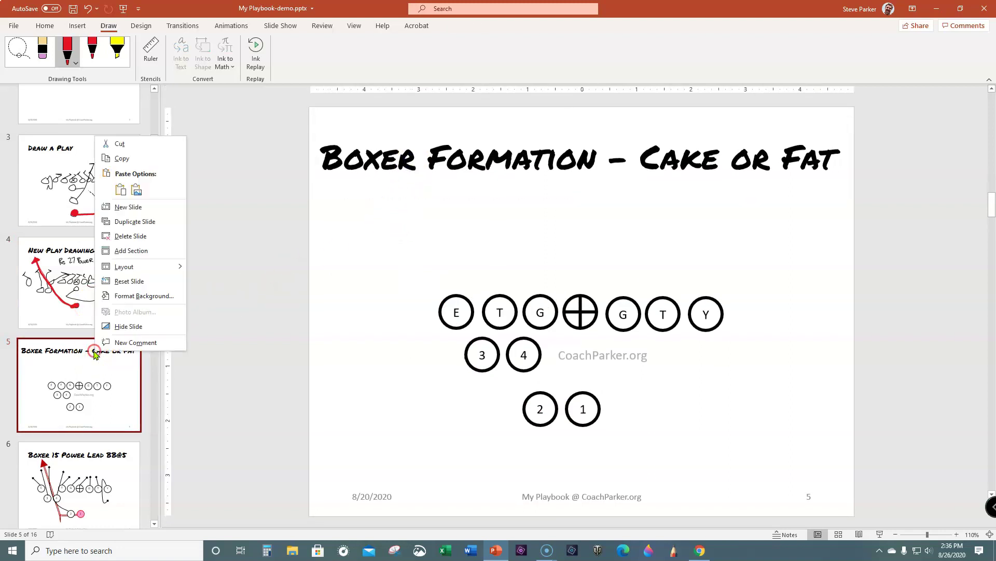
pyautogui.click(129, 225)
pyautogui.click(104, 251)
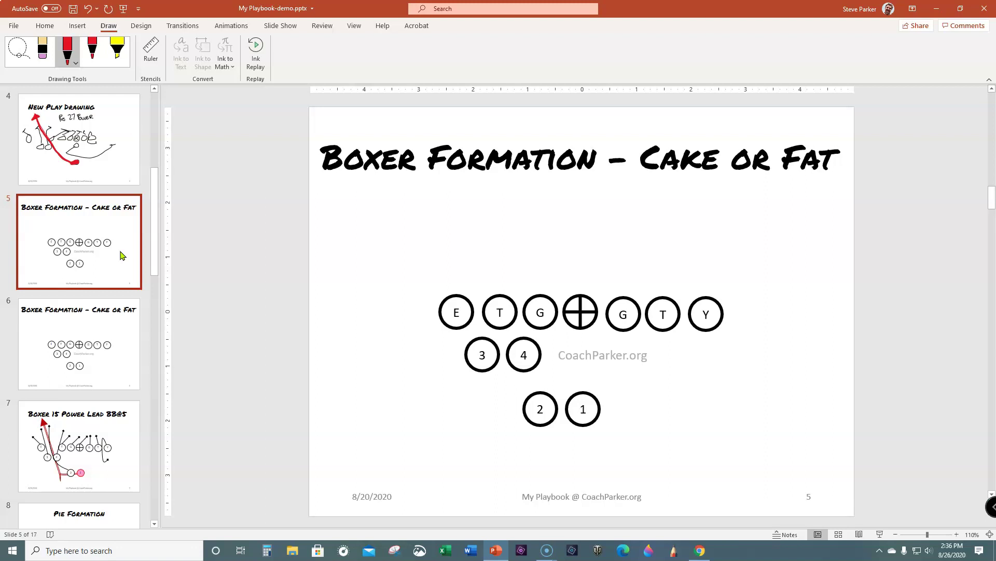
pyautogui.rightClick(121, 255)
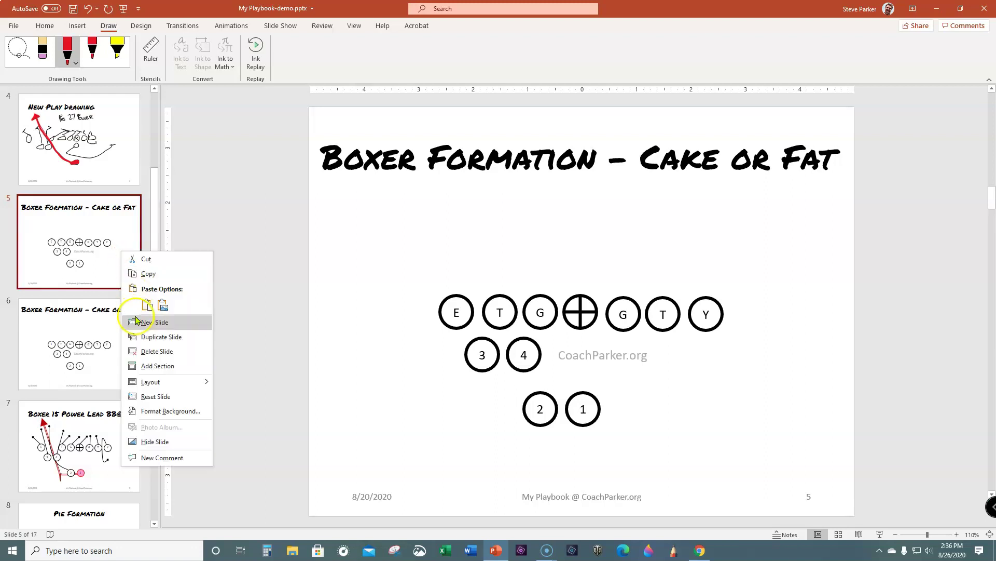
pyautogui.click(137, 339)
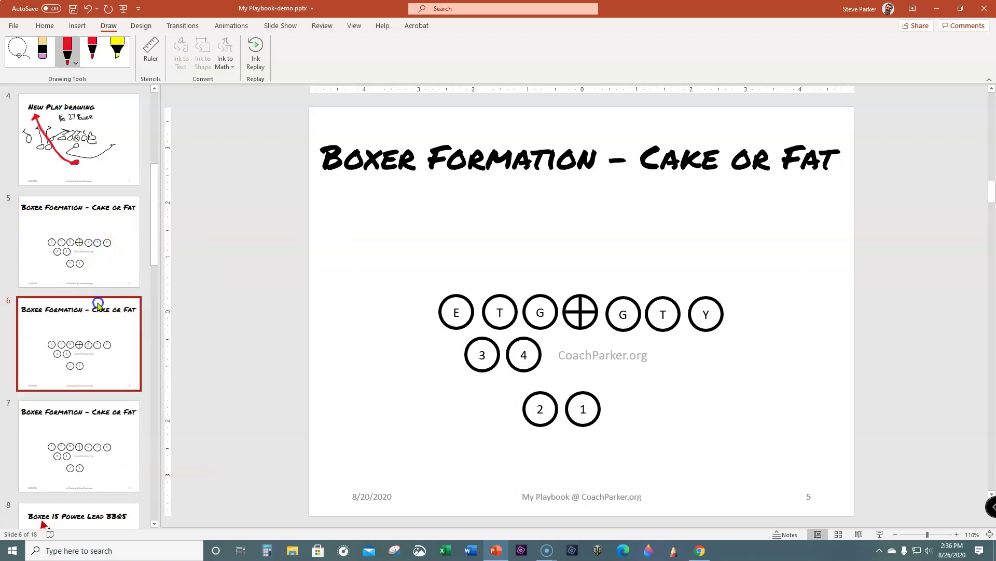
pyautogui.click(98, 267)
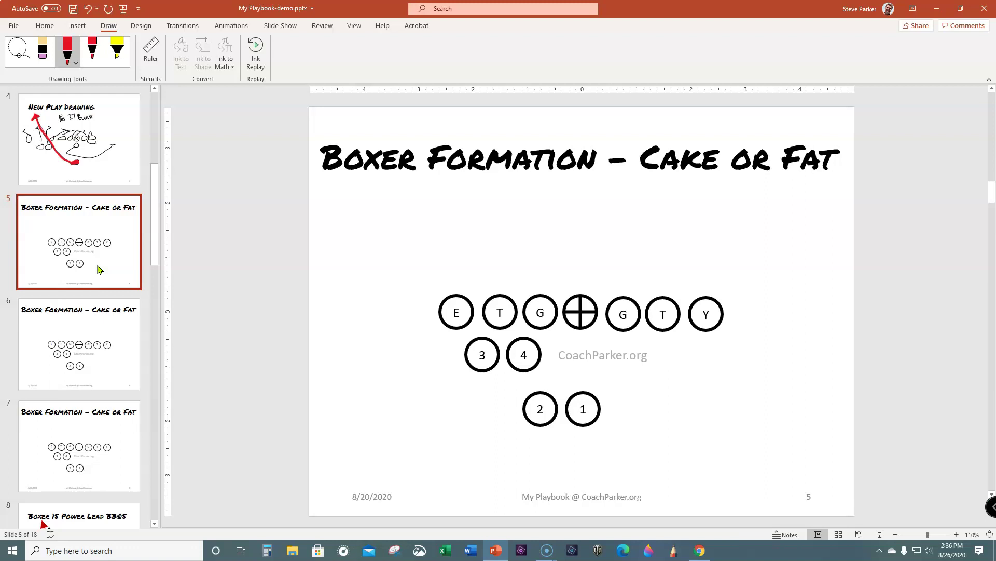
# With a thin black pen, ink blocking marks and routes from the 2, 3 and 4 circles
pyautogui.click(69, 52)
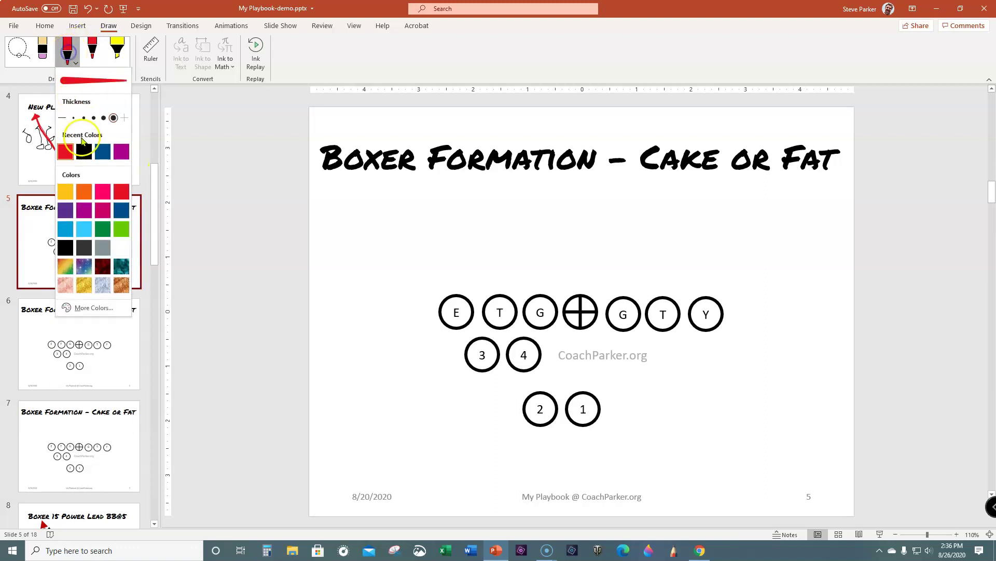
pyautogui.click(80, 151)
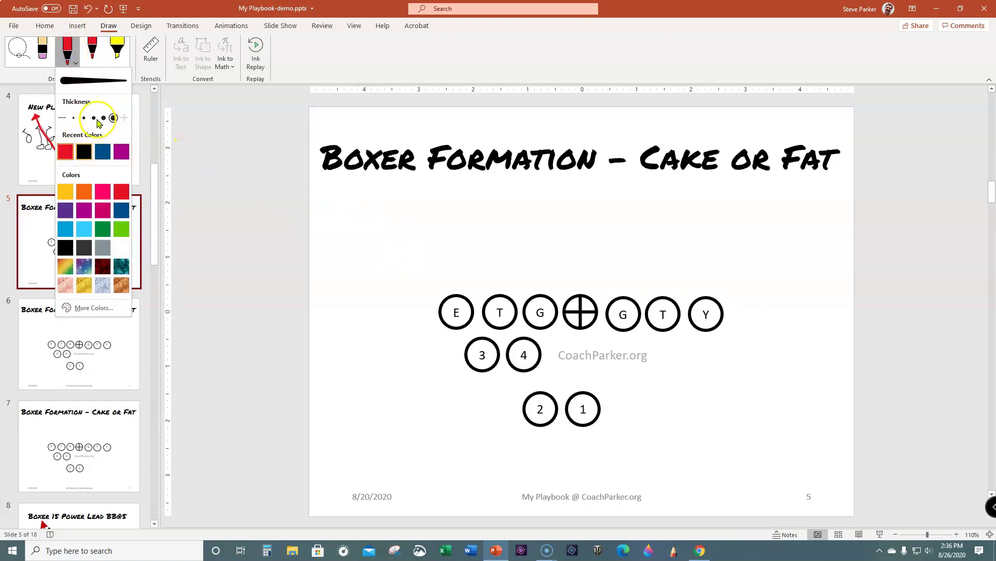
pyautogui.click(103, 118)
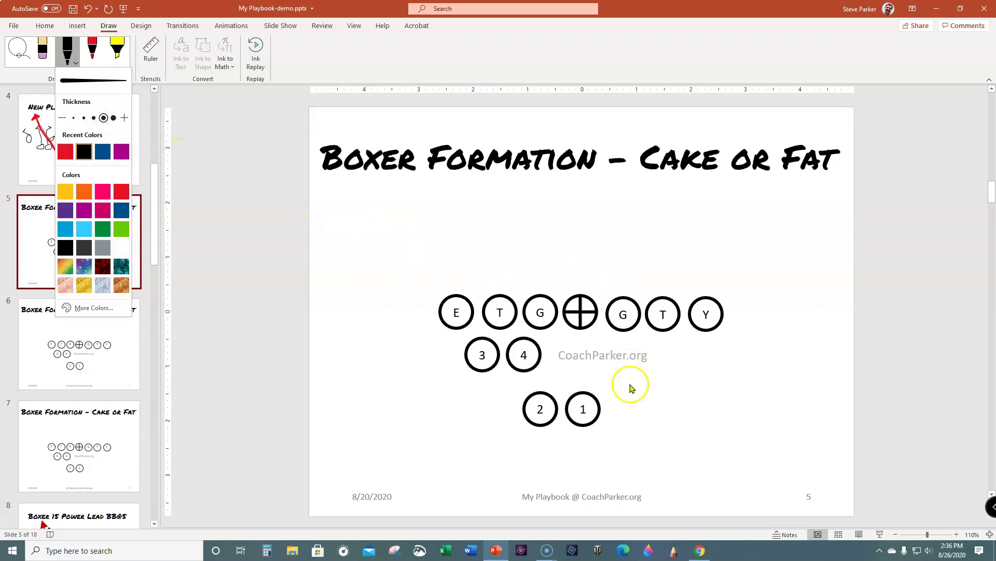
pyautogui.click(538, 291)
pyautogui.moveTo(538, 290)
pyautogui.mouseDown()
pyautogui.moveTo(529, 263)
pyautogui.moveTo(583, 296)
pyautogui.moveTo(571, 275)
pyautogui.moveTo(613, 265)
pyautogui.mouseUp()
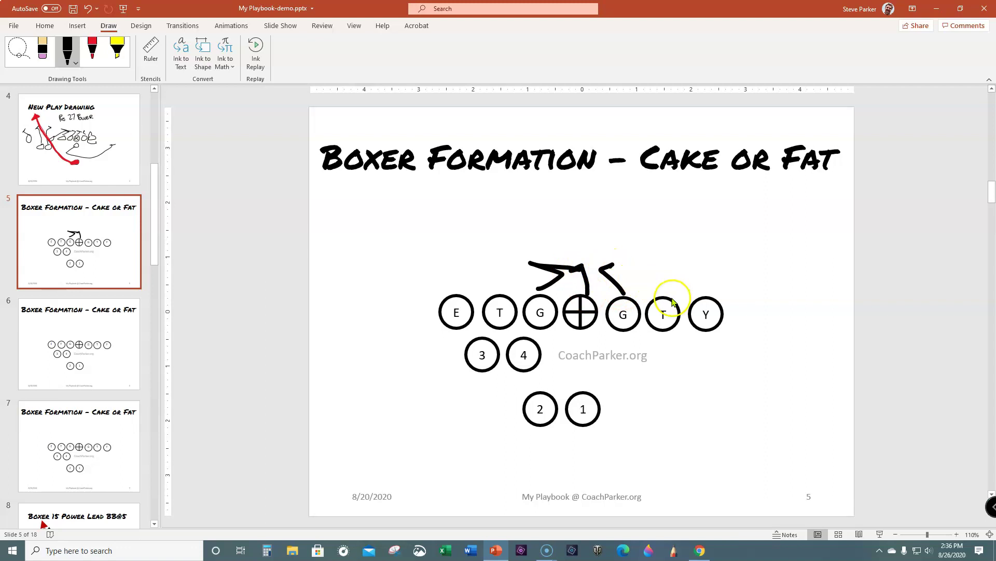
pyautogui.moveTo(671, 295)
pyautogui.mouseDown()
pyautogui.moveTo(648, 270)
pyautogui.moveTo(633, 271)
pyautogui.mouseUp()
pyautogui.moveTo(674, 298)
pyautogui.mouseDown()
pyautogui.moveTo(696, 294)
pyautogui.moveTo(700, 352)
pyautogui.mouseUp()
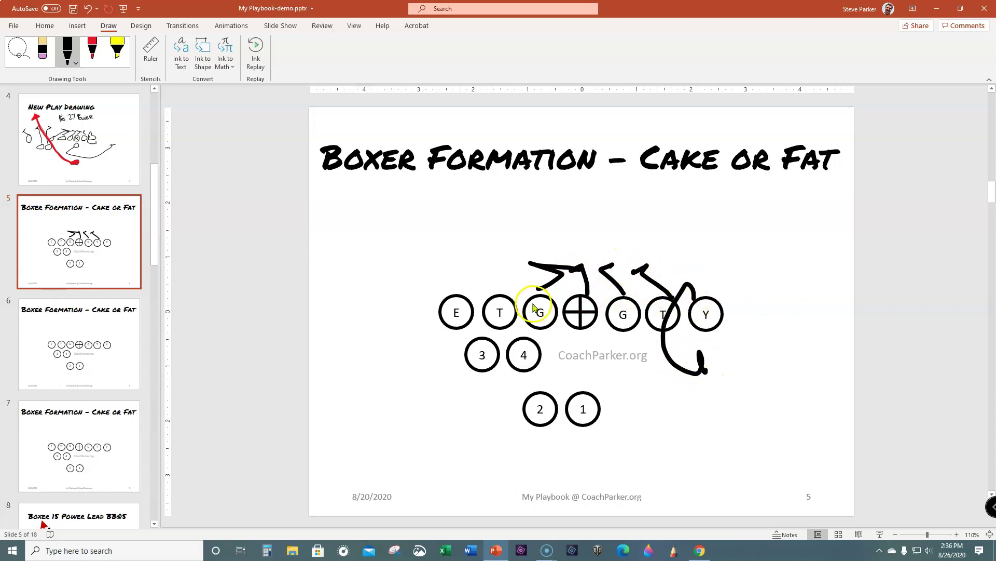
pyautogui.moveTo(497, 298)
pyautogui.mouseDown()
pyautogui.moveTo(530, 283)
pyautogui.moveTo(470, 264)
pyautogui.mouseUp()
pyautogui.moveTo(519, 343); pyautogui.dragTo(505, 256)
pyautogui.moveTo(483, 351)
pyautogui.mouseDown()
pyautogui.moveTo(467, 240)
pyautogui.moveTo(510, 248)
pyautogui.mouseUp()
pyautogui.moveTo(540, 397)
pyautogui.mouseDown()
pyautogui.moveTo(418, 352)
pyautogui.moveTo(456, 289)
pyautogui.mouseUp()
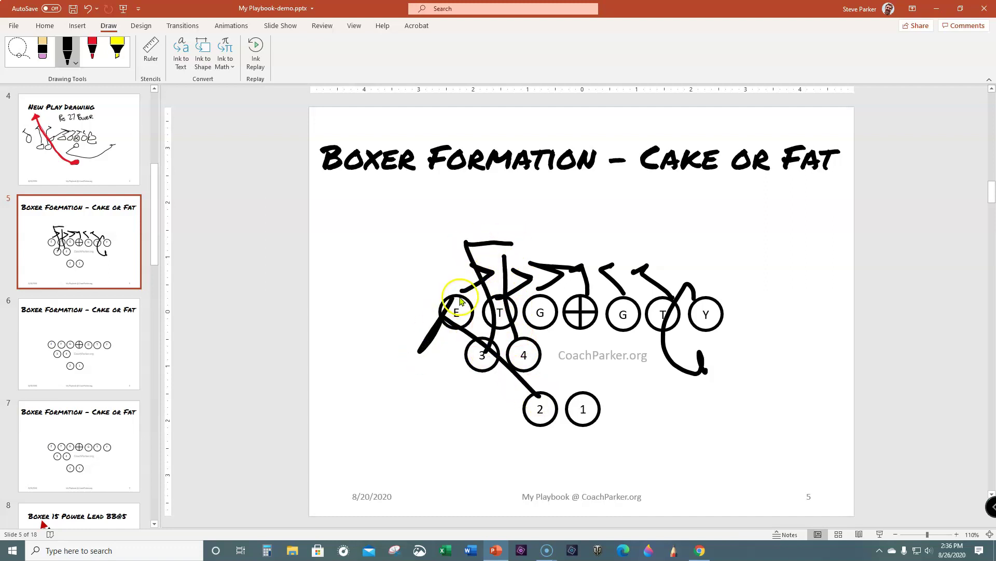
# Draw a thick red arrowed run from the 1 circle up-left with the red pen
pyautogui.click(98, 59)
pyautogui.click(98, 59)
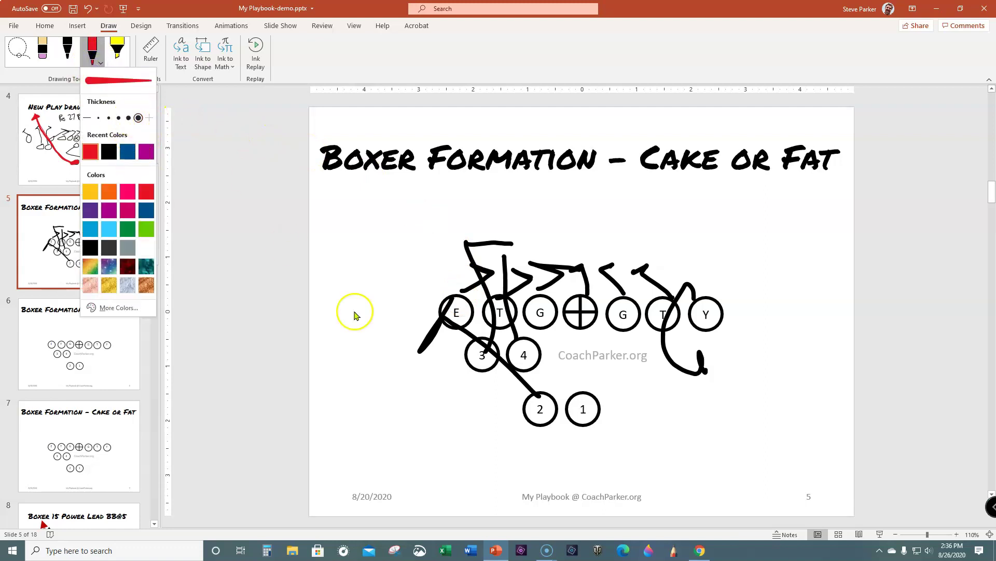
pyautogui.moveTo(570, 404)
pyautogui.mouseDown()
pyautogui.moveTo(581, 408)
pyautogui.moveTo(550, 400)
pyautogui.moveTo(414, 215)
pyautogui.moveTo(431, 231)
pyautogui.mouseUp()
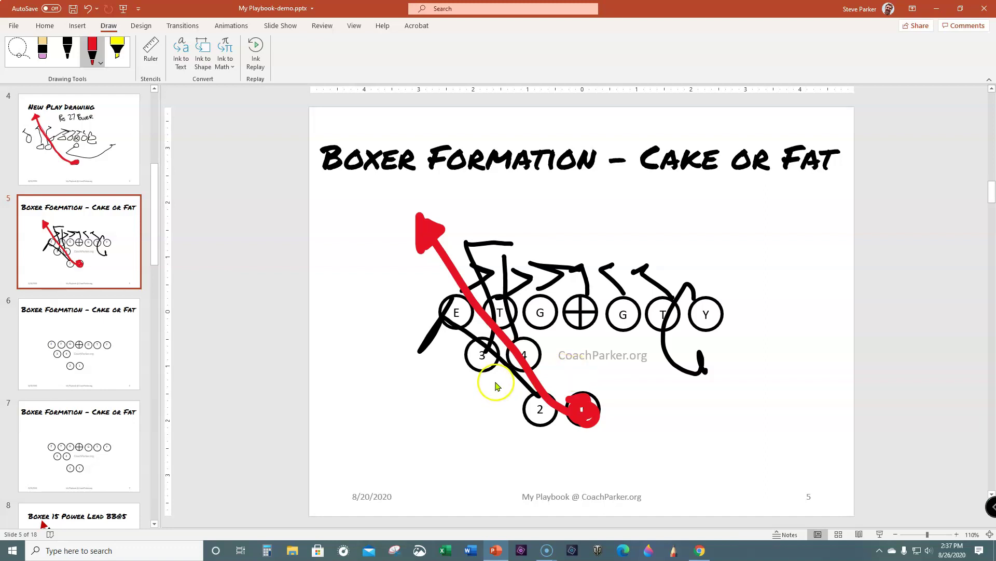
# Insert a new blank slide between slides 4 and 5
pyautogui.click(155, 256)
pyautogui.moveTo(155, 256); pyautogui.dragTo(148, 275)
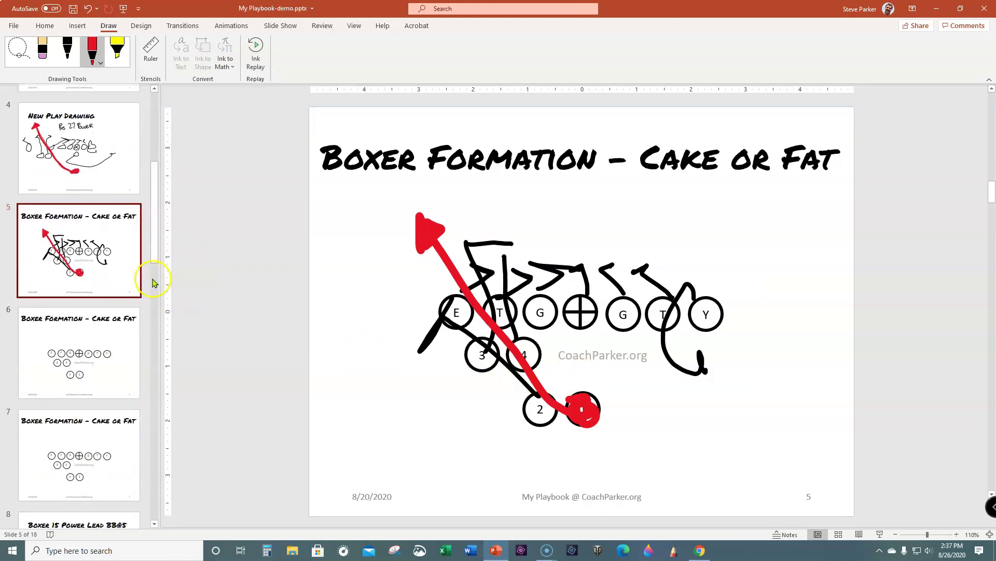
pyautogui.click(99, 198)
pyautogui.rightClick(99, 200)
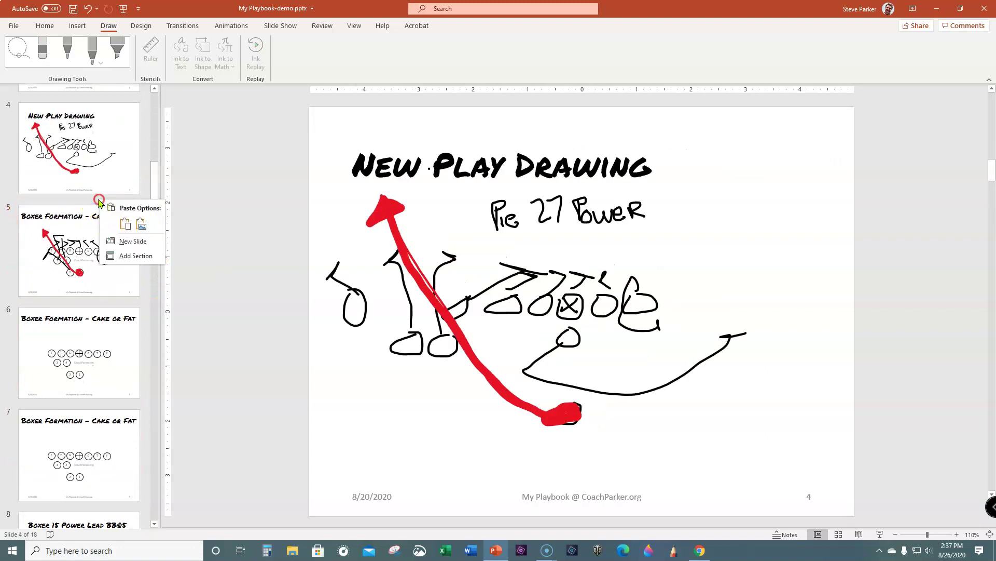
pyautogui.click(131, 241)
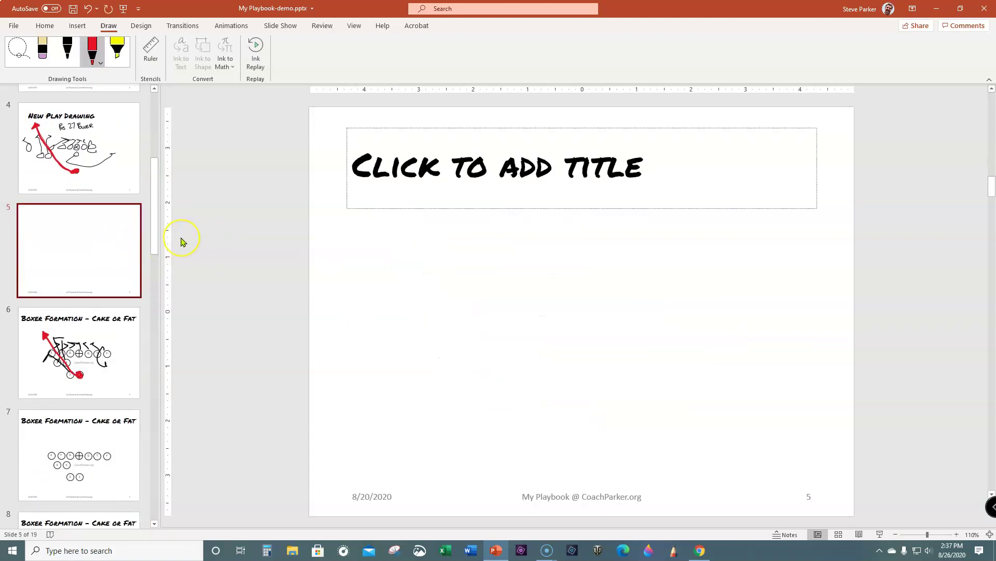
# Title the new slide 'Cut and Paste', then switch to the Double Wing article in Chrome
pyautogui.click(412, 188)
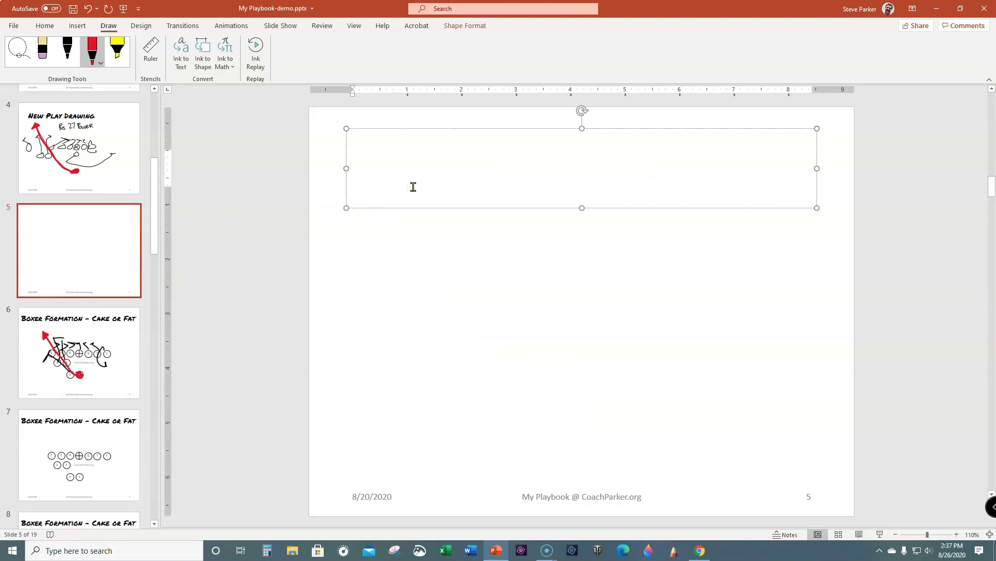
pyautogui.write('Cut and Paste')
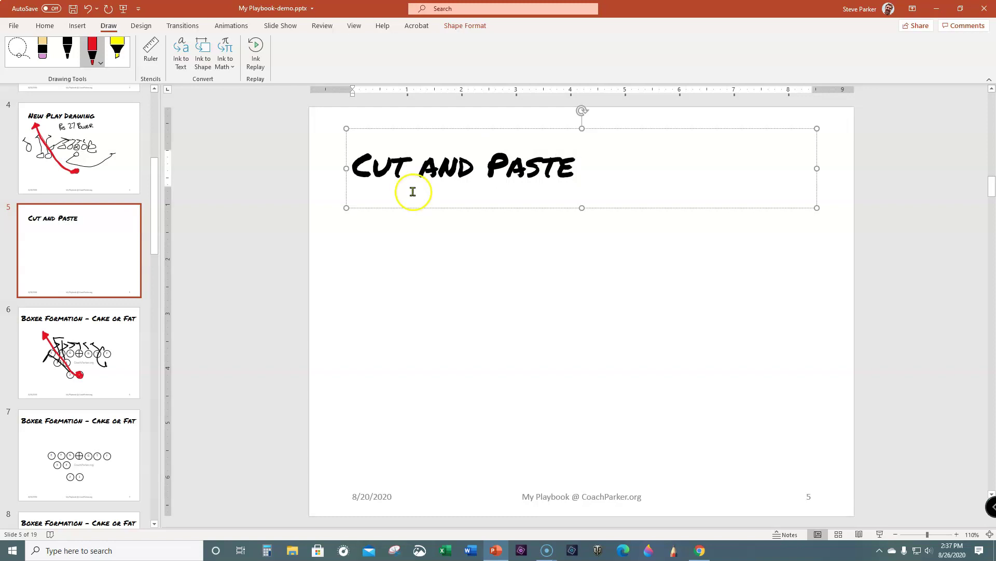
pyautogui.click(440, 293)
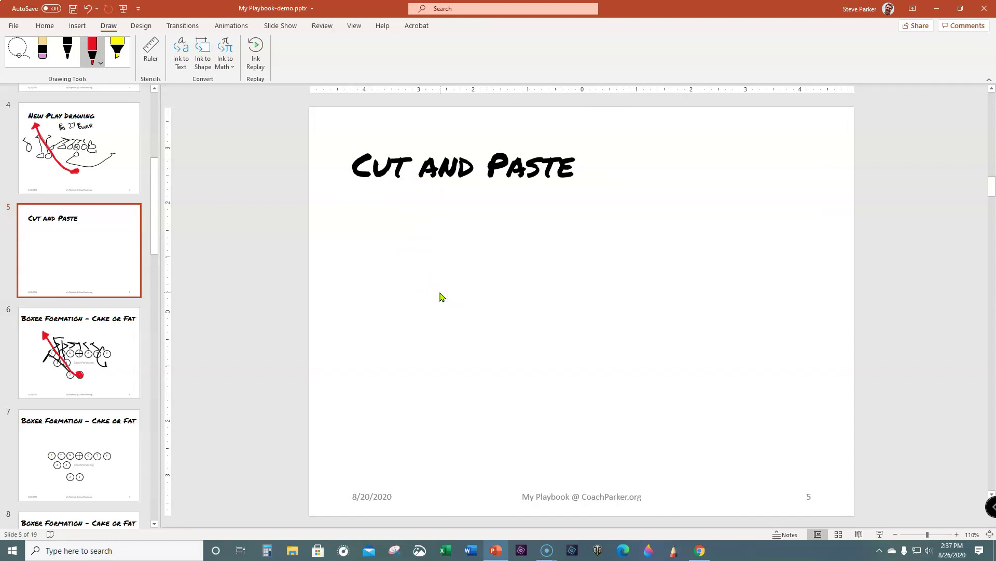
pyautogui.click(700, 550)
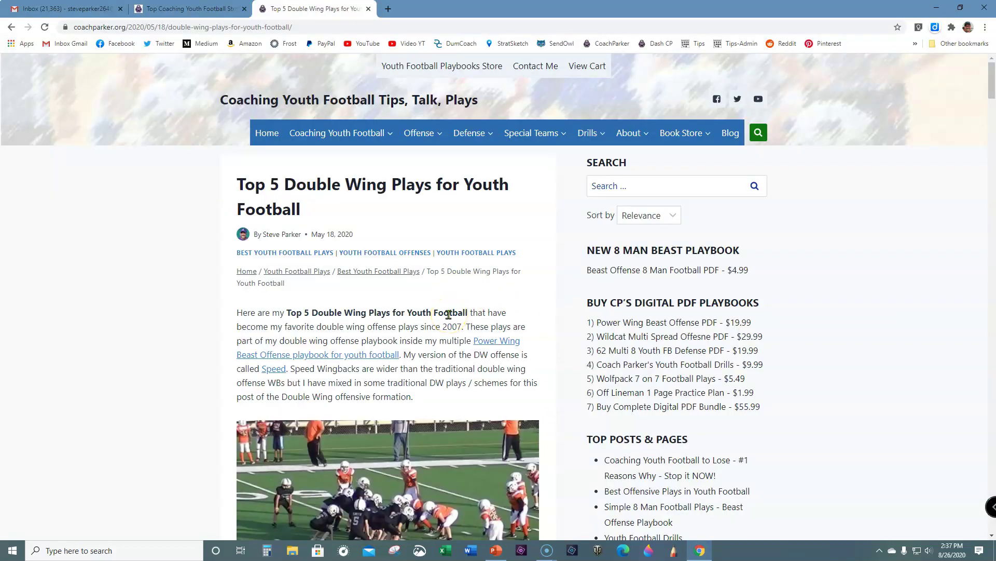
# Scroll the article down to the #5 Double Reverse section's DW 2MO 38 DBL REVERSE diagram
pyautogui.scroll(-20, 449, 312)
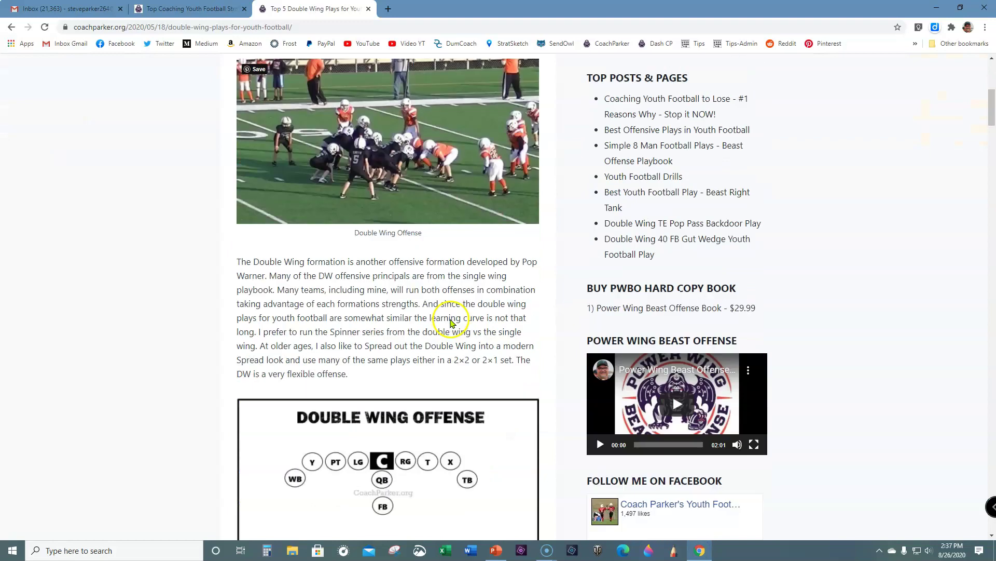
pyautogui.scroll(-20, 451, 325)
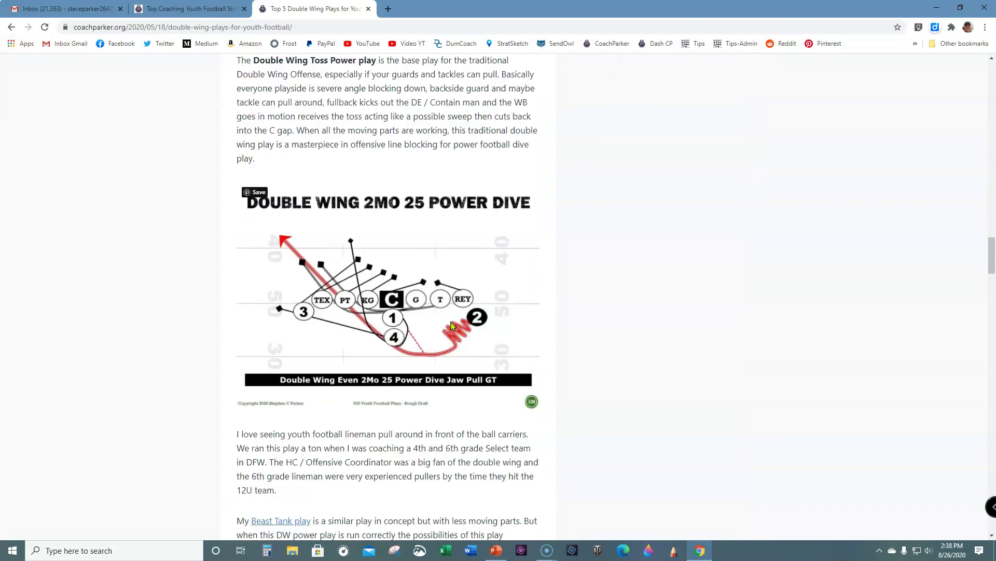
pyautogui.scroll(-10, 450, 325)
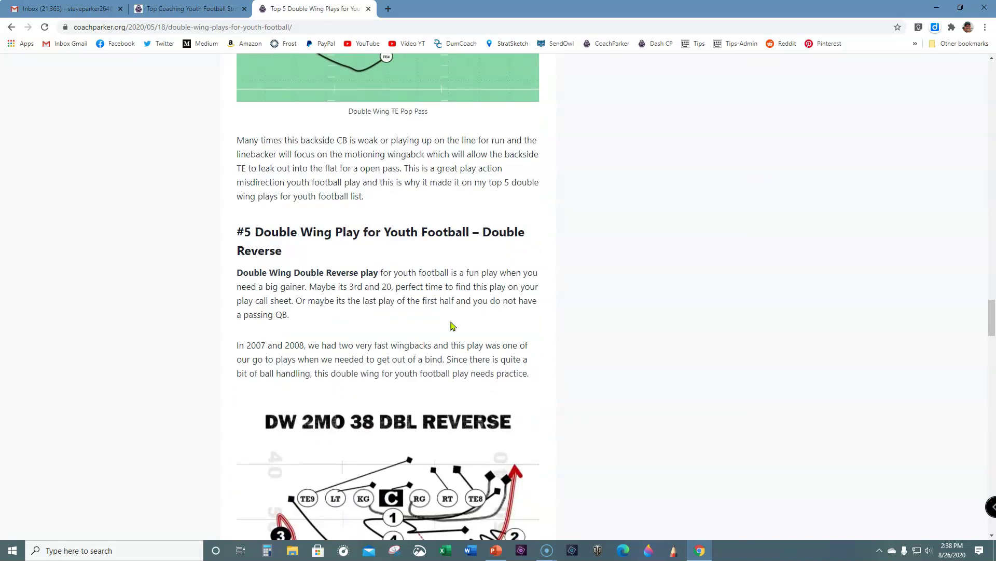
pyautogui.scroll(-4, 450, 325)
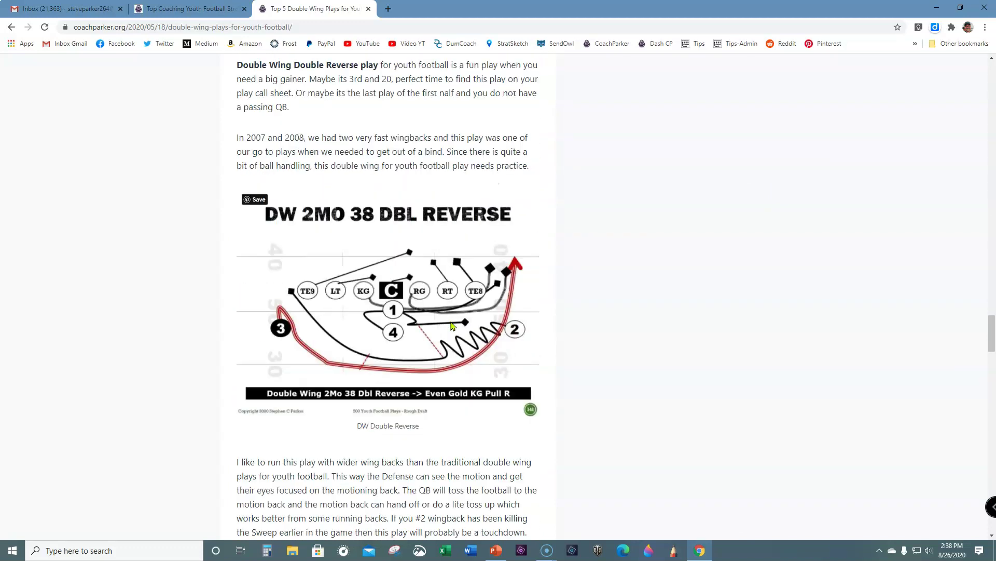
# Capture a new Snip & Sketch snip around the DW 2MO 38 DBL REVERSE diagram
pyautogui.click(419, 550)
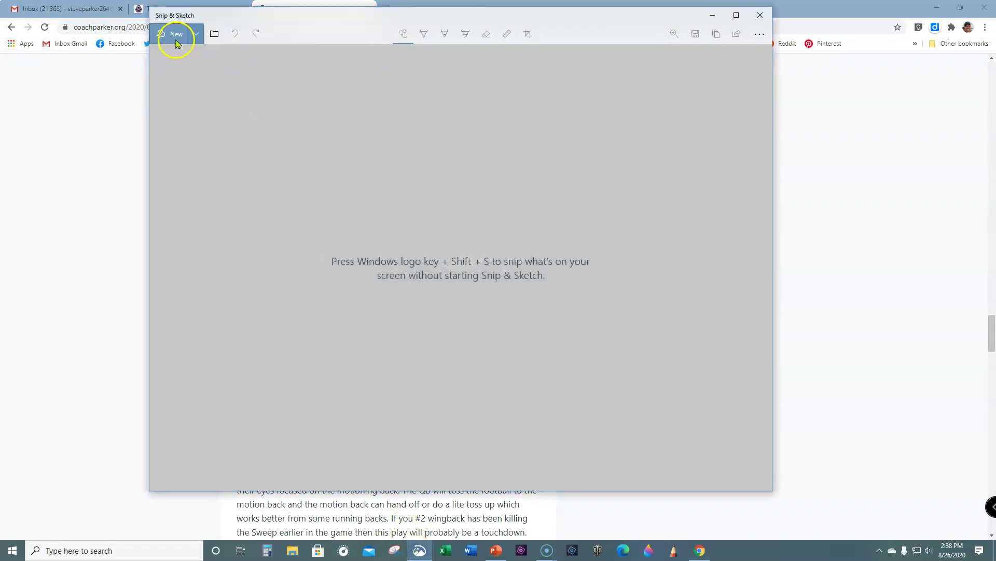
pyautogui.click(173, 33)
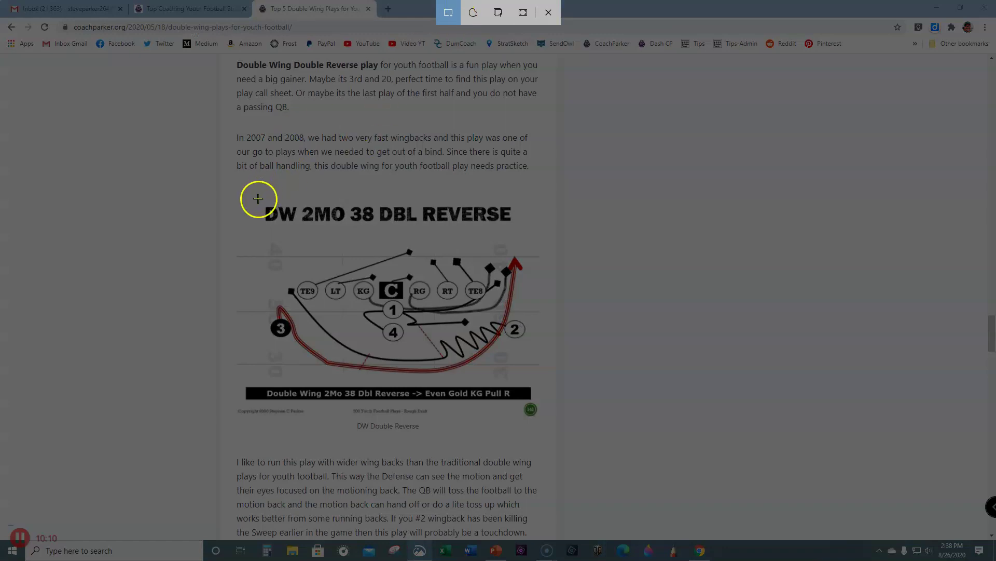
pyautogui.moveTo(224, 184); pyautogui.dragTo(542, 429)
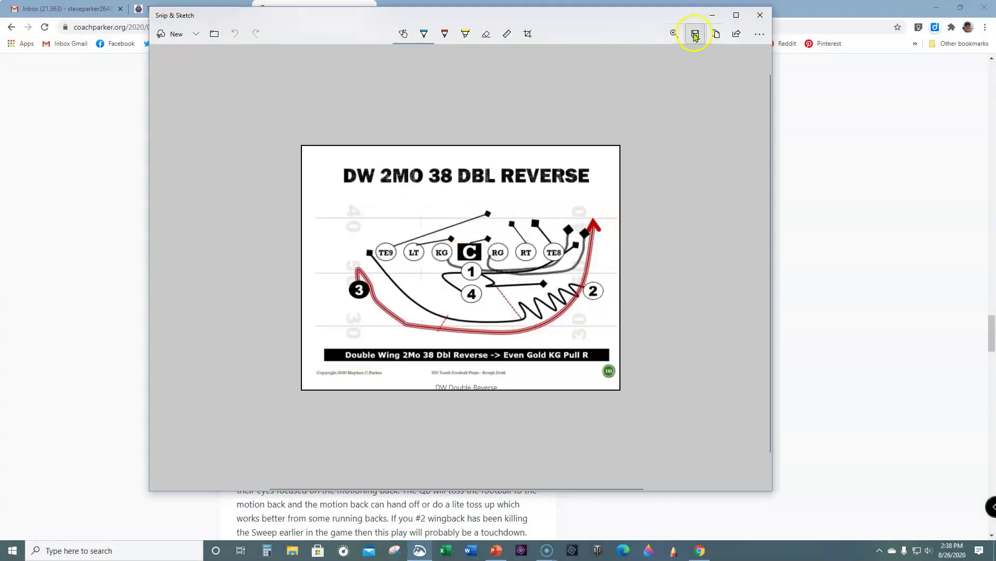
# Save the snip as demo-play1 in the CoachParkerWPBlog folder and close Snip & Sketch
pyautogui.click(695, 34)
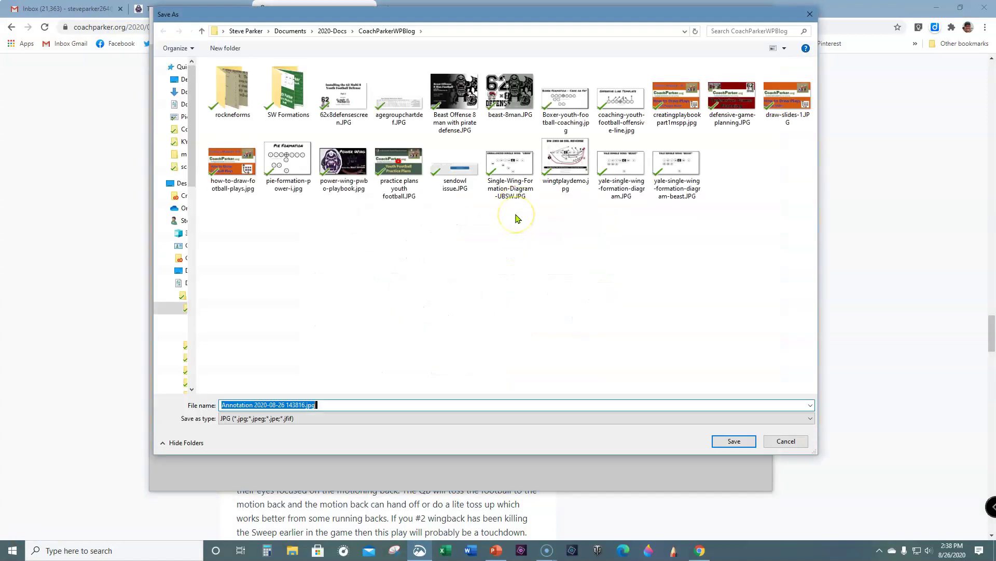
pyautogui.write('demo-play1')
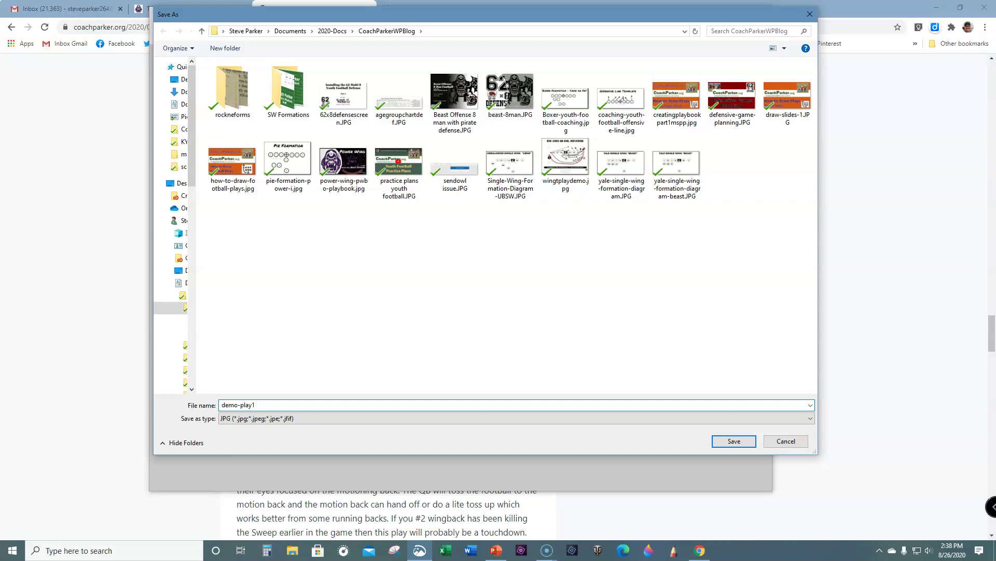
pyautogui.click(743, 440)
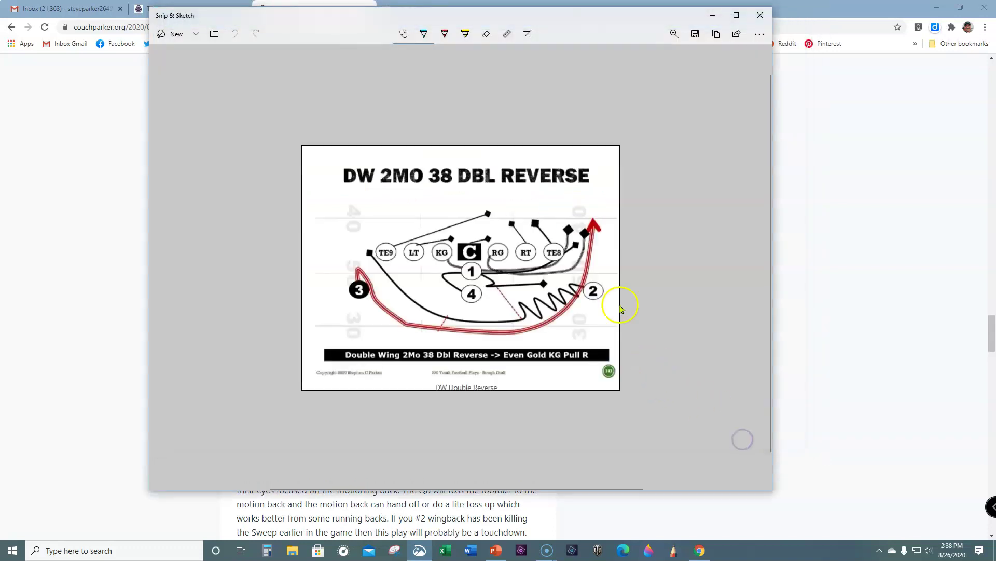
pyautogui.click(758, 19)
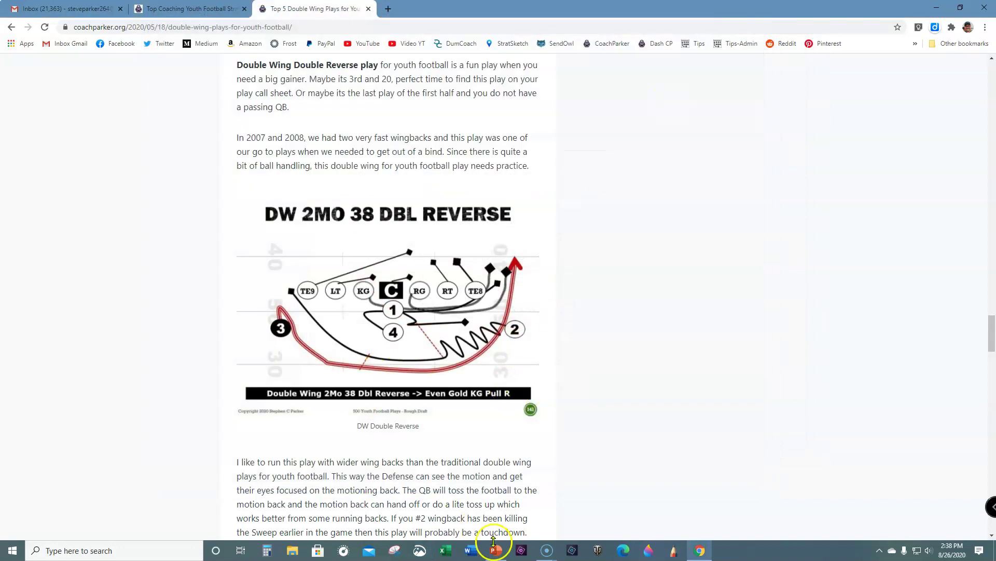
# Insert demo-play1.jpg from this device onto the Cut and Paste slide and move it below the title
pyautogui.click(497, 550)
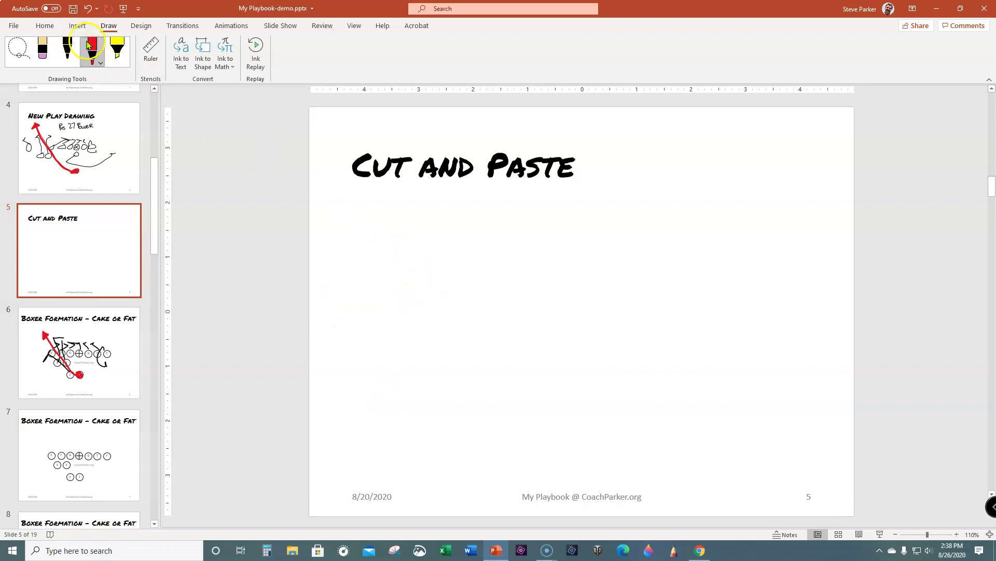
pyautogui.click(79, 26)
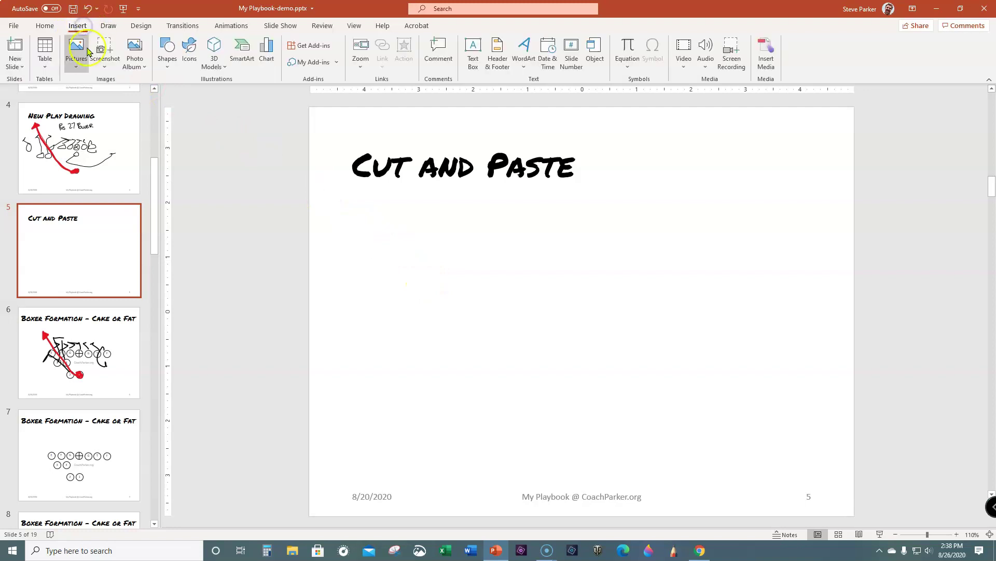
pyautogui.click(75, 52)
pyautogui.click(88, 98)
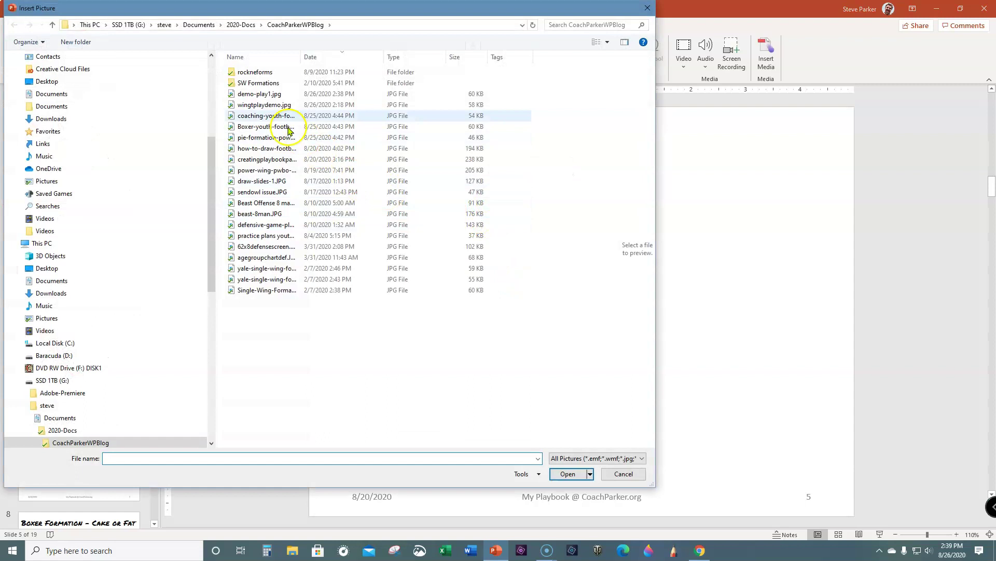
pyautogui.click(259, 96)
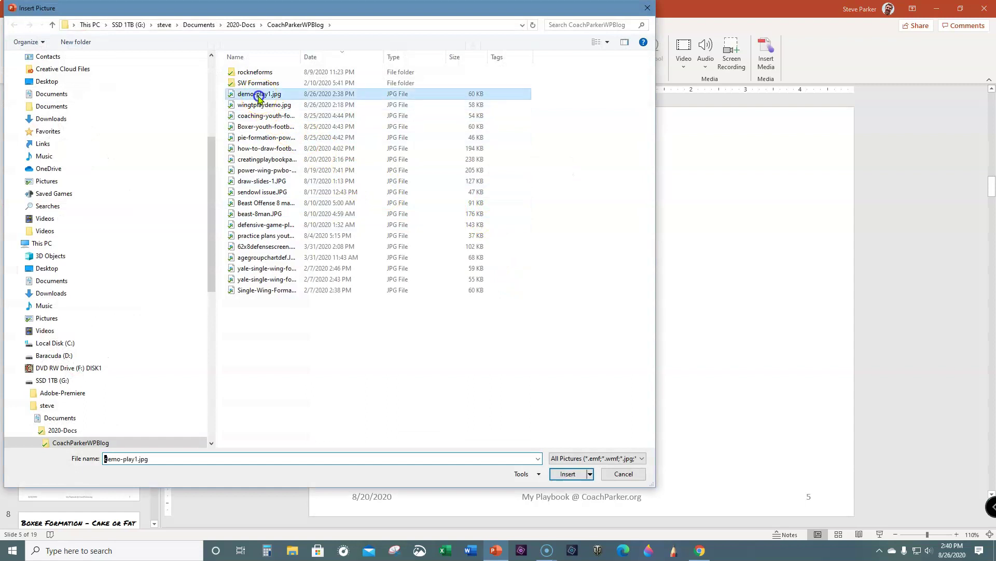
pyautogui.click(568, 473)
pyautogui.moveTo(556, 316); pyautogui.dragTo(569, 330)
# Close the Design Ideas pane and set the Draw tab pen colour to red
pyautogui.click(367, 307)
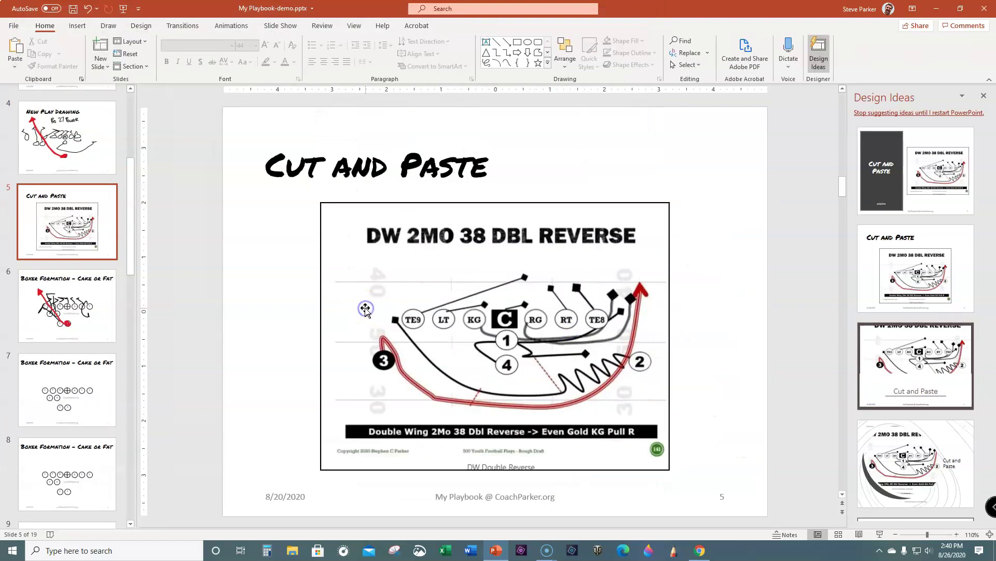
pyautogui.click(983, 96)
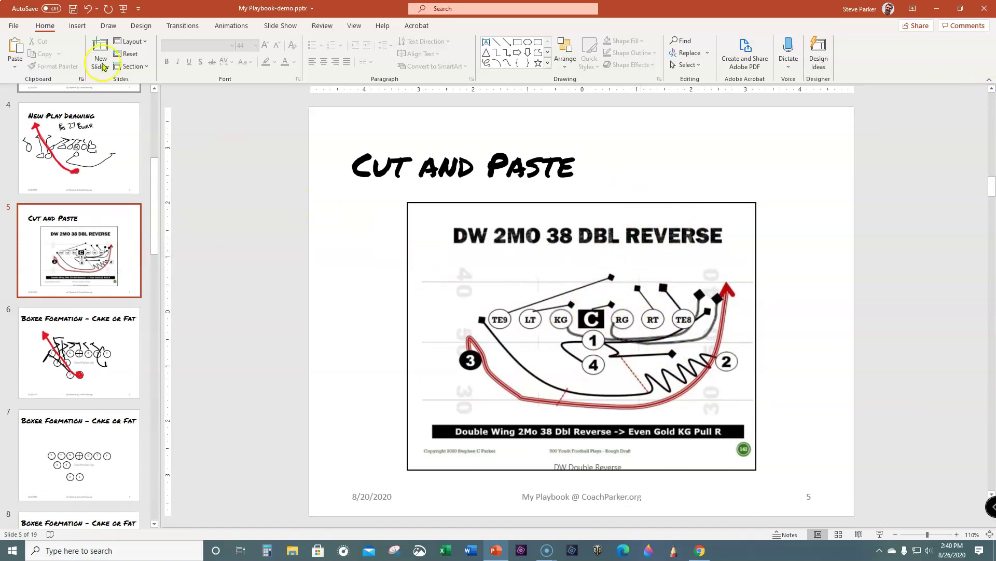
pyautogui.click(109, 26)
pyautogui.click(68, 54)
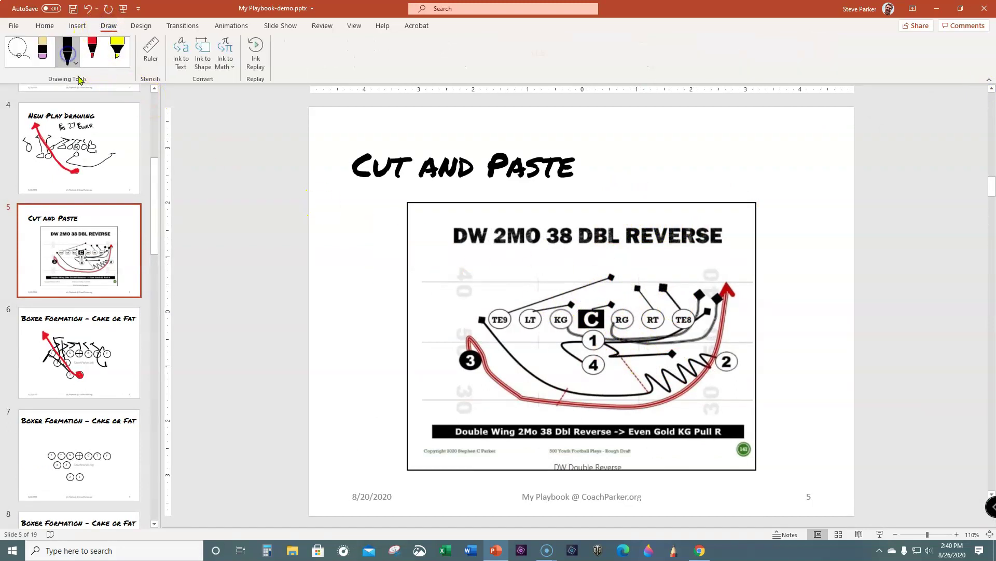
pyautogui.click(71, 64)
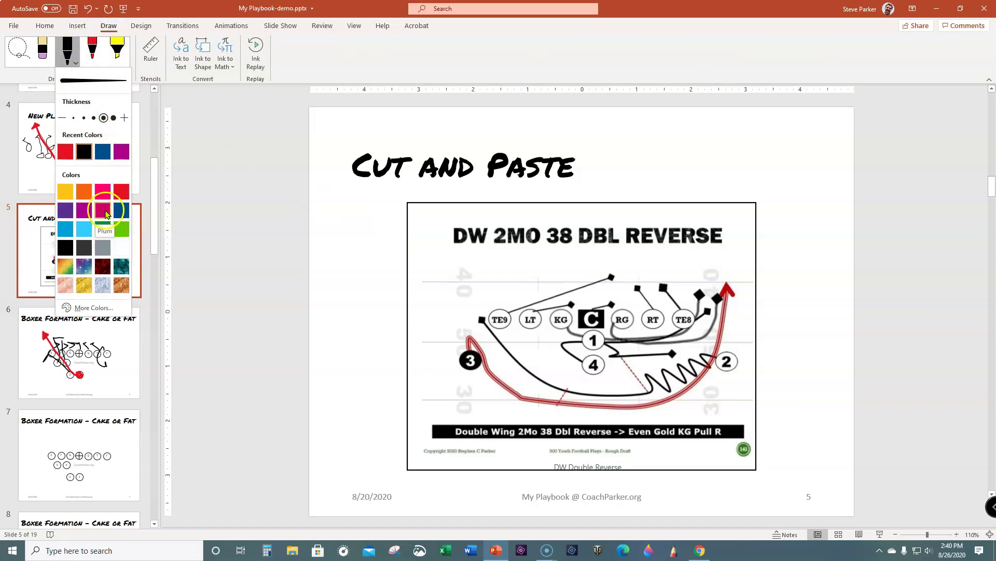
pyautogui.click(121, 191)
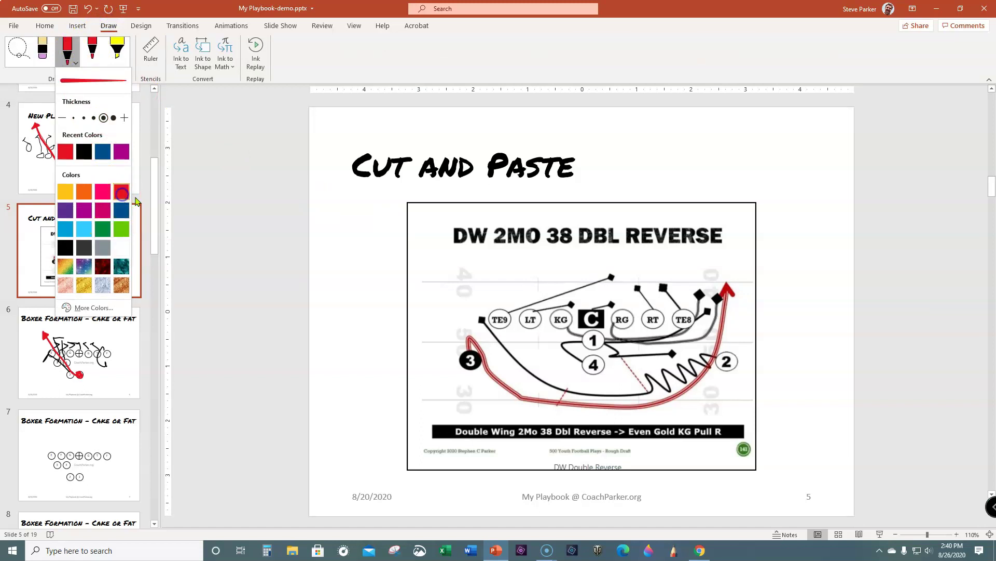
# Try four red ink strokes over the diagram, then undo all of them and stop inking
pyautogui.click(434, 312)
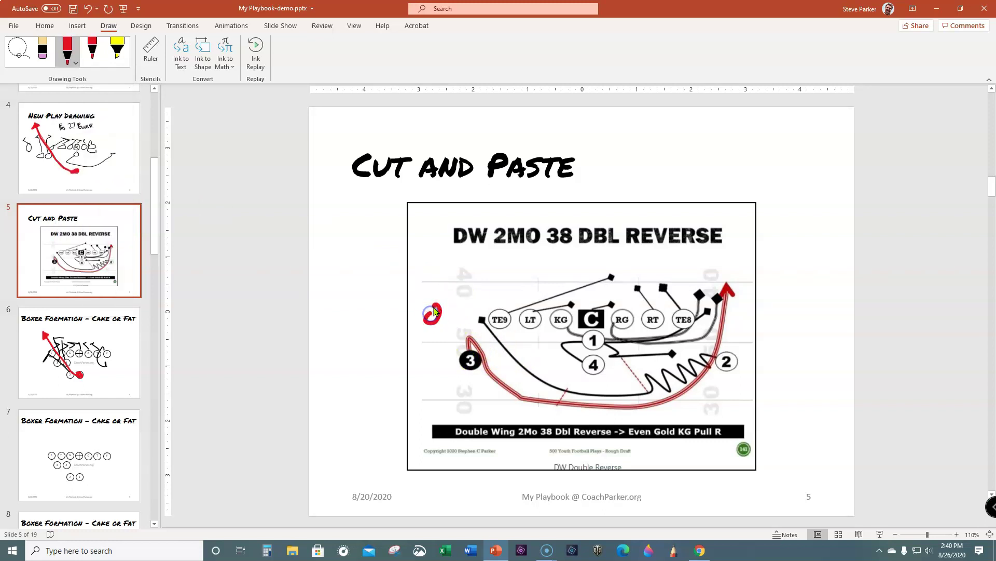
pyautogui.moveTo(456, 300)
pyautogui.mouseDown()
pyautogui.moveTo(462, 311)
pyautogui.moveTo(677, 300)
pyautogui.mouseUp()
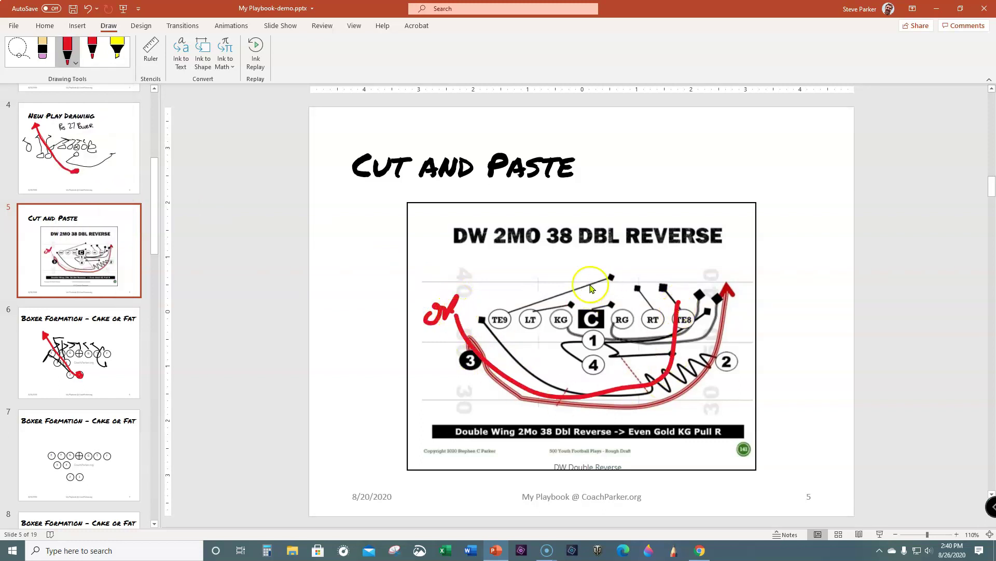
pyautogui.moveTo(579, 287); pyautogui.dragTo(639, 345)
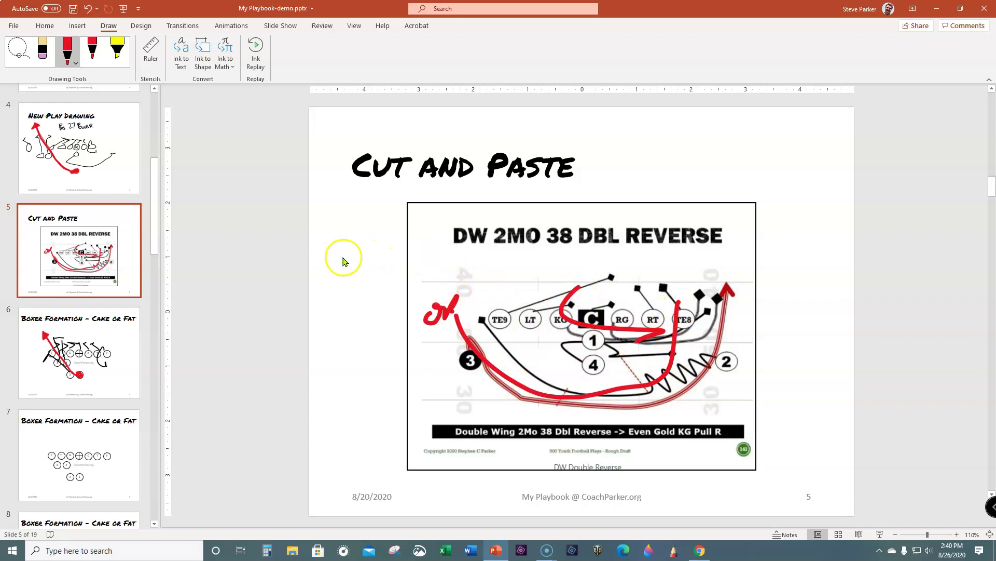
pyautogui.moveTo(331, 265)
pyautogui.mouseDown()
pyautogui.moveTo(335, 253)
pyautogui.moveTo(356, 258)
pyautogui.moveTo(377, 279)
pyautogui.mouseUp()
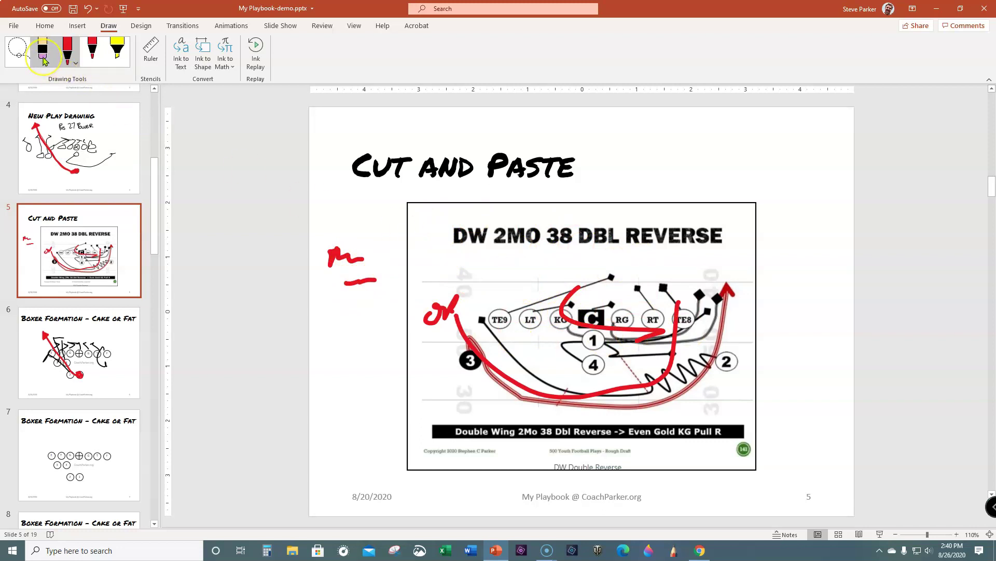
pyautogui.click(87, 9)
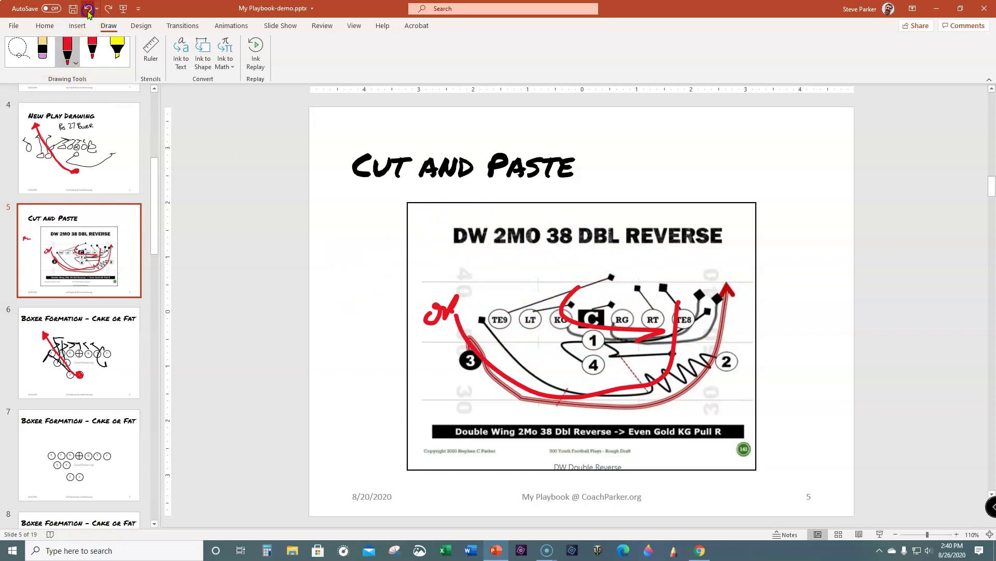
pyautogui.click(88, 10)
pyautogui.click(88, 10)
pyautogui.click(87, 10)
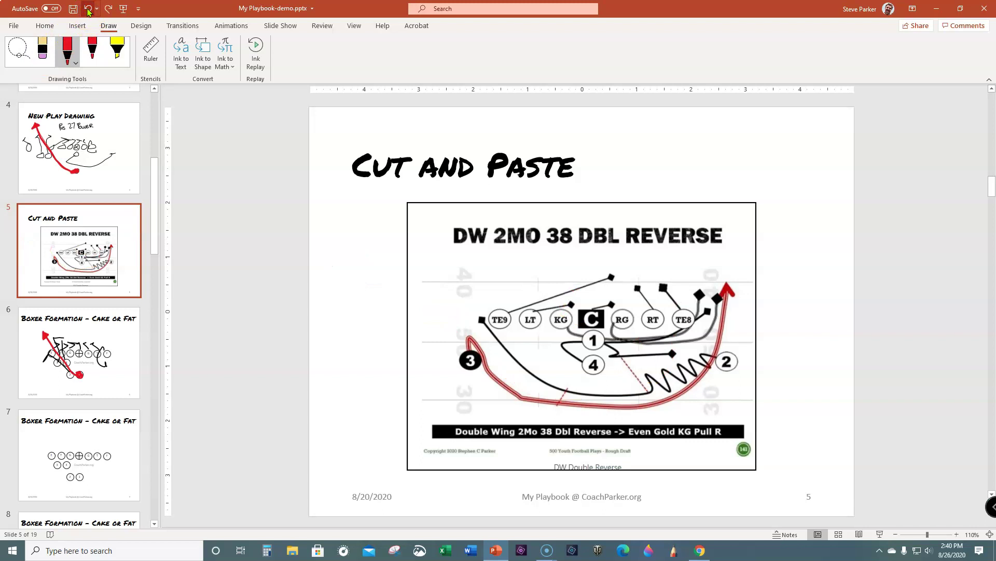
pyautogui.press('Escape')
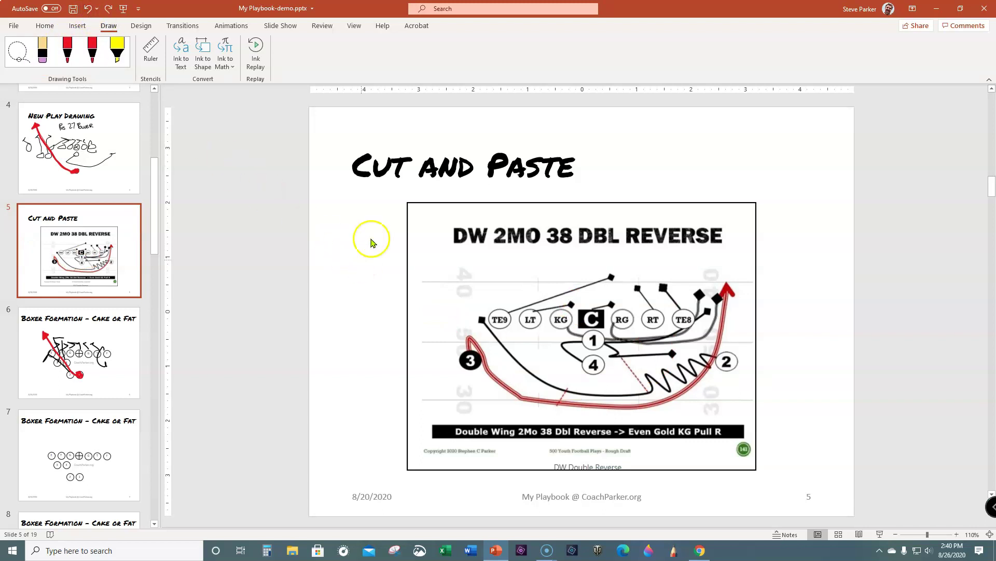
# Replace the 'Cut and Paste' title with 'DW 2Mo 38 DNl reverse'
pyautogui.tripleClick(444, 171)
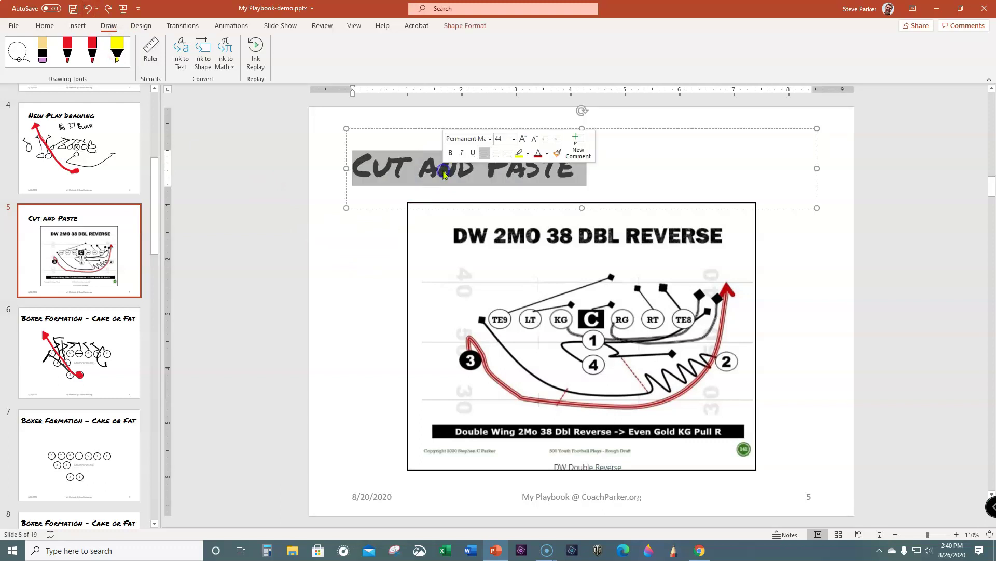
pyautogui.write('DW ')
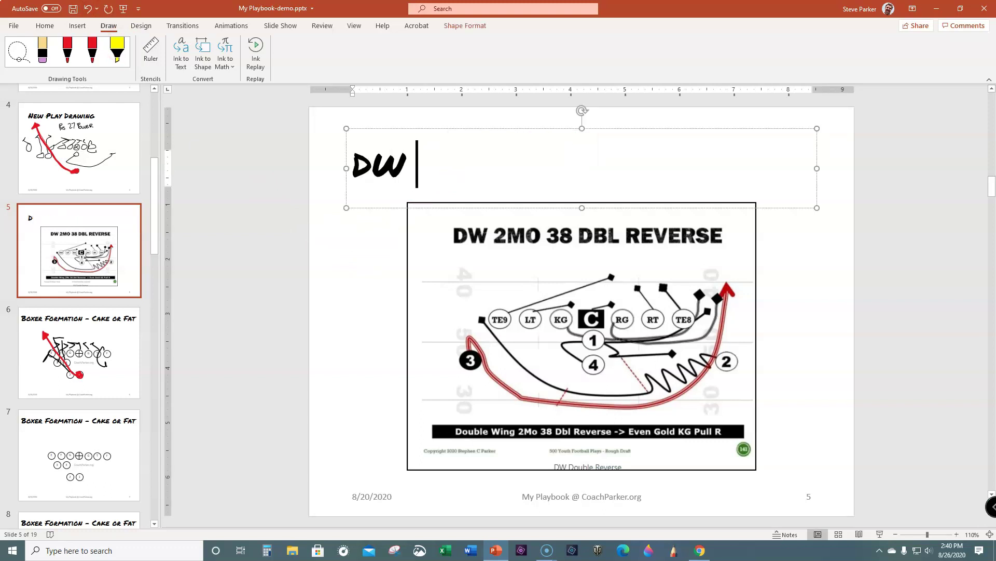
pyautogui.write('2Mo 3')
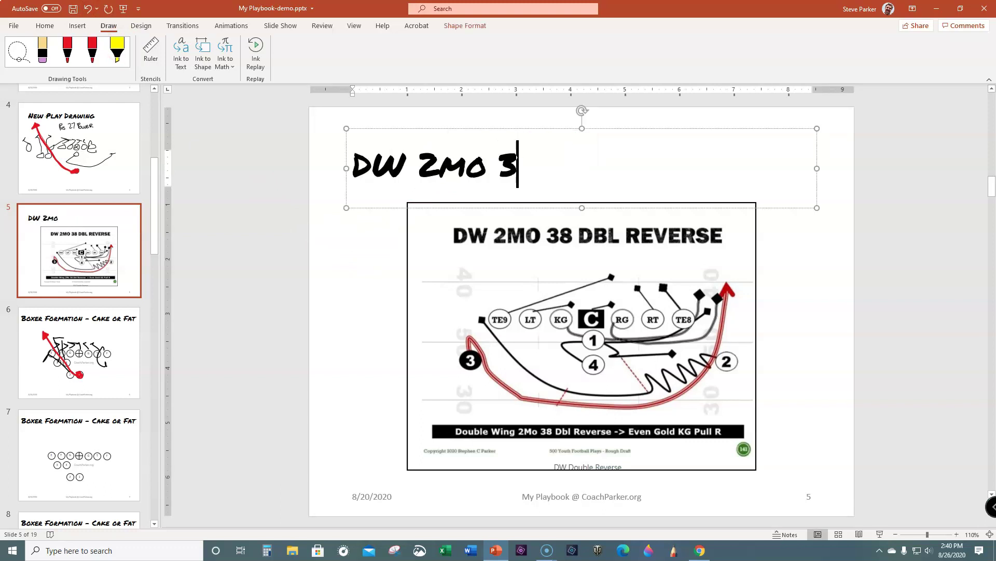
pyautogui.write('8 DN')
pyautogui.write('l reverse')
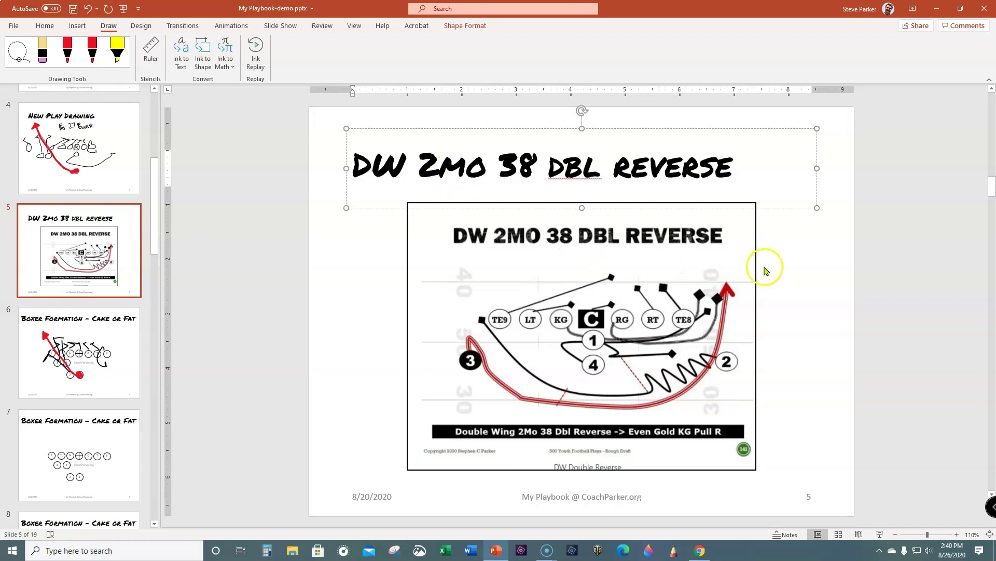
pyautogui.click(771, 267)
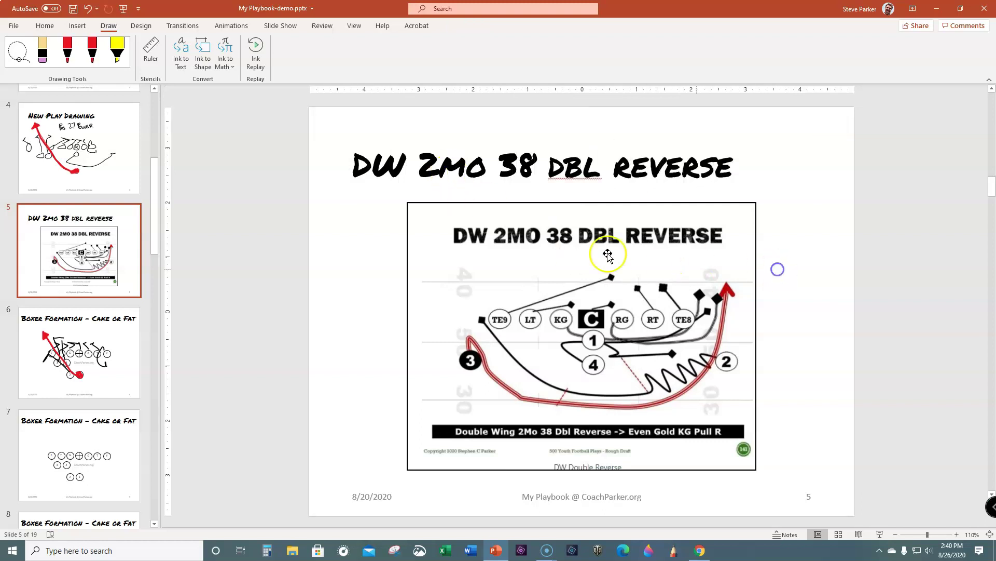
# Shrink the play picture to a small thumbnail in the slide's lower right
pyautogui.click(506, 284)
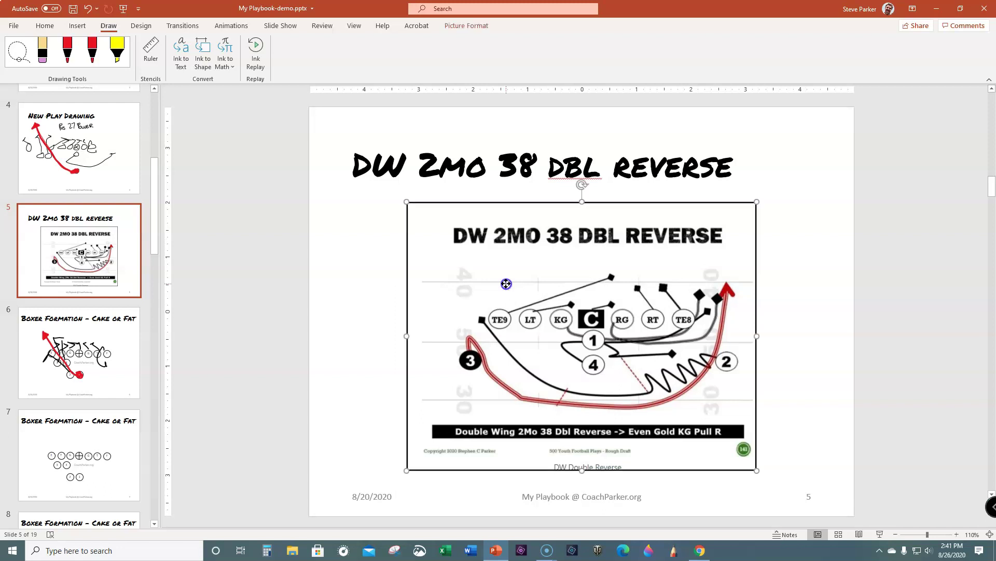
pyautogui.moveTo(407, 203); pyautogui.dragTo(748, 395)
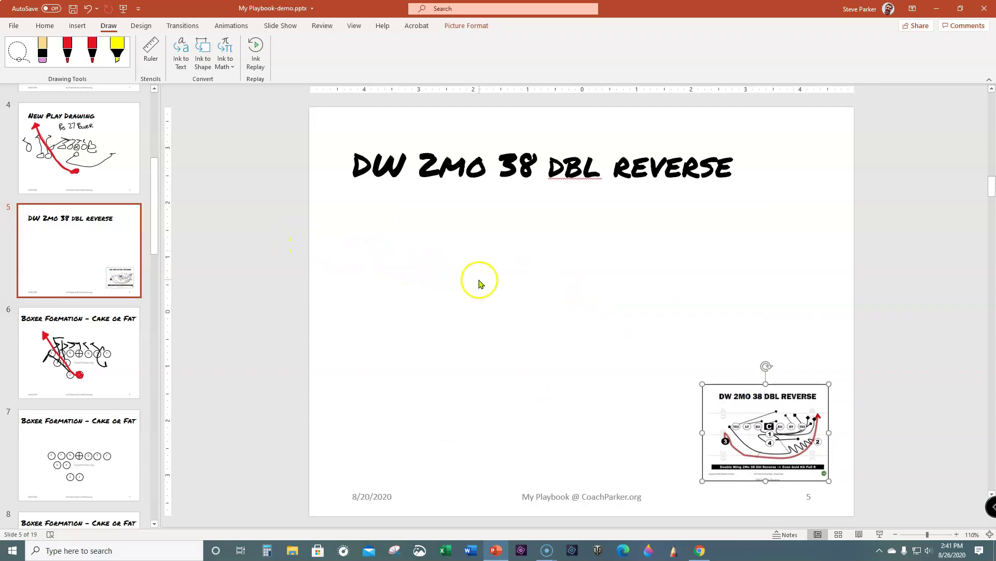
pyautogui.moveTo(746, 417); pyautogui.dragTo(746, 423)
# Ink the center and linemen circles across the slide with a black pen
pyautogui.click(67, 51)
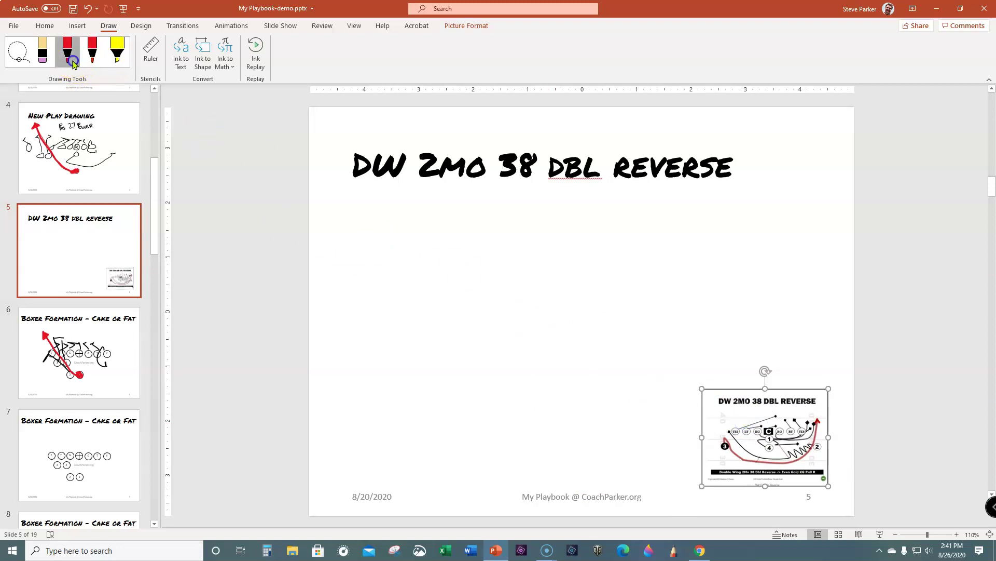
pyautogui.click(70, 56)
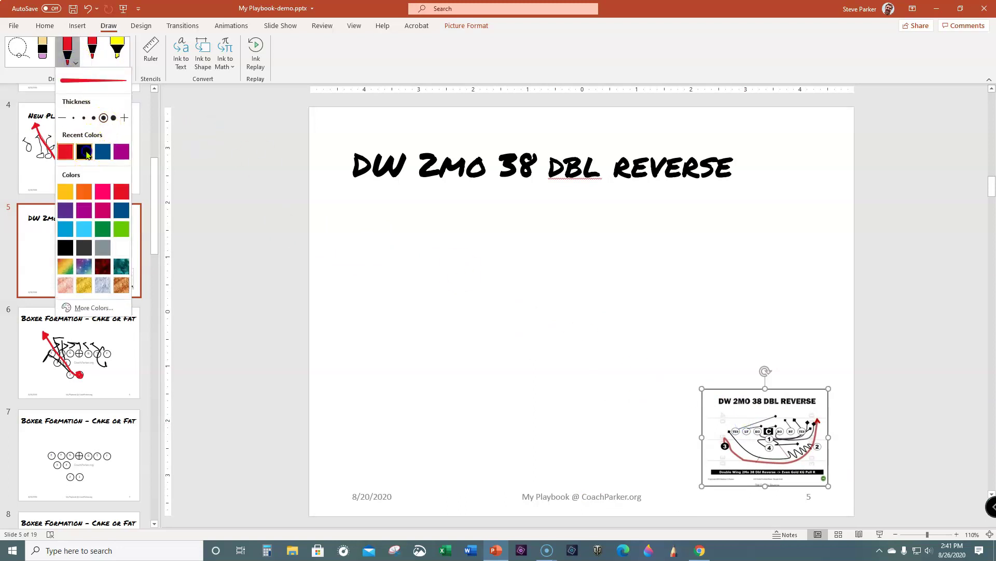
pyautogui.moveTo(568, 249)
pyautogui.mouseDown()
pyautogui.moveTo(569, 264)
pyautogui.moveTo(642, 239)
pyautogui.moveTo(673, 269)
pyautogui.moveTo(643, 252)
pyautogui.moveTo(518, 244)
pyautogui.moveTo(493, 260)
pyautogui.moveTo(411, 240)
pyautogui.moveTo(393, 258)
pyautogui.mouseUp()
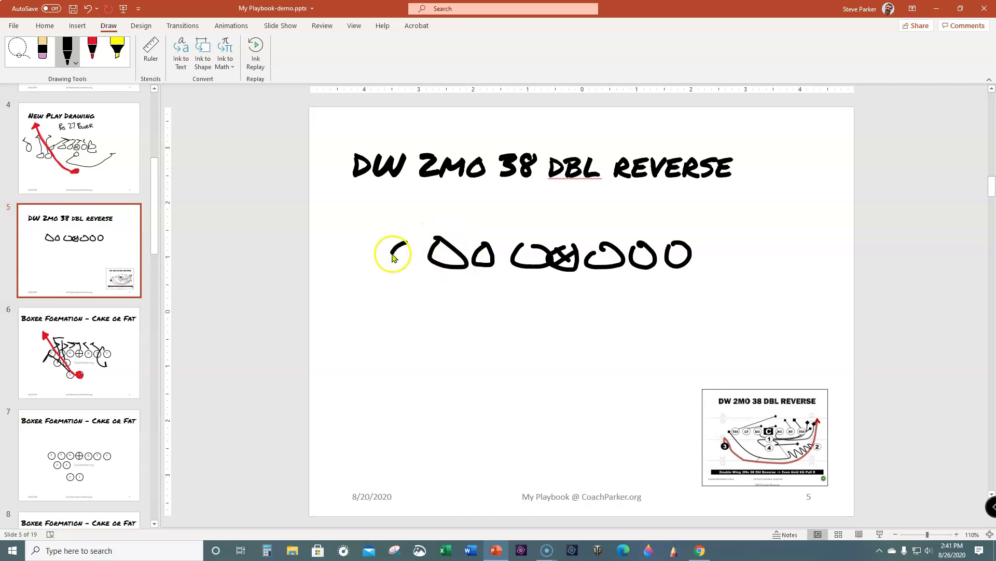
# Erase the stray mark, then ink backfield and wingback circles numbered 1–4 and a dashed snap line
pyautogui.click(38, 64)
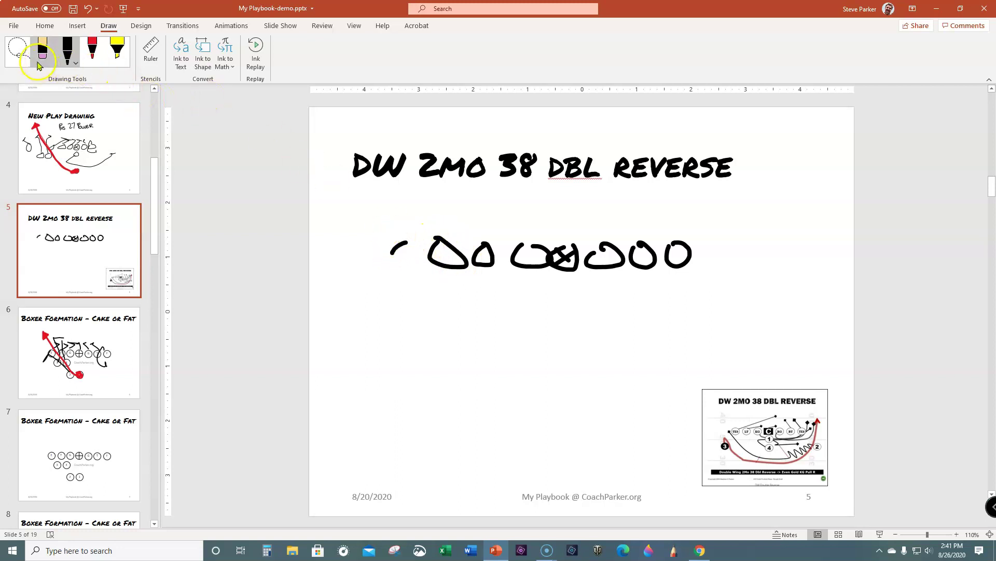
pyautogui.click(68, 51)
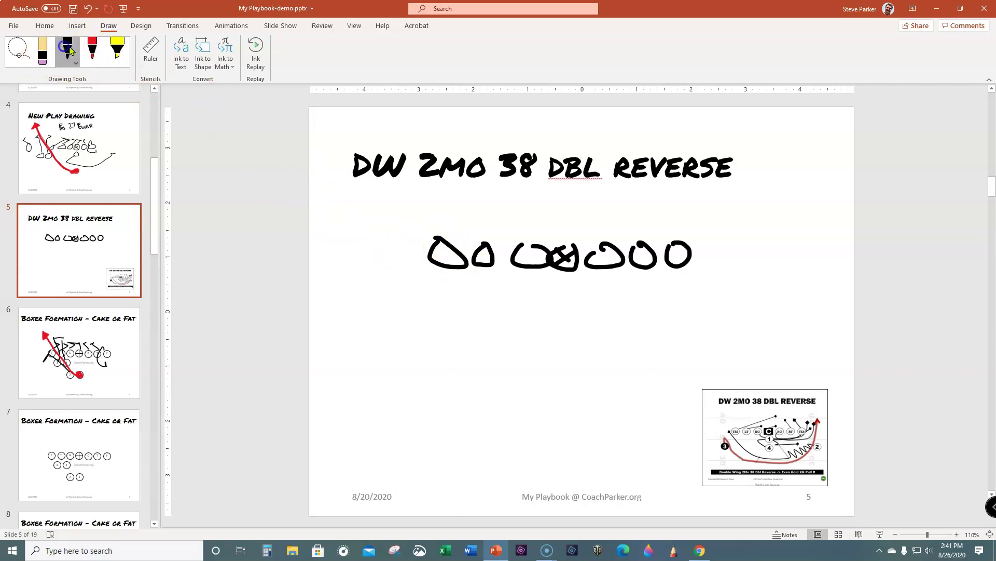
pyautogui.moveTo(560, 335)
pyautogui.mouseDown()
pyautogui.moveTo(591, 343)
pyautogui.moveTo(586, 333)
pyautogui.mouseUp()
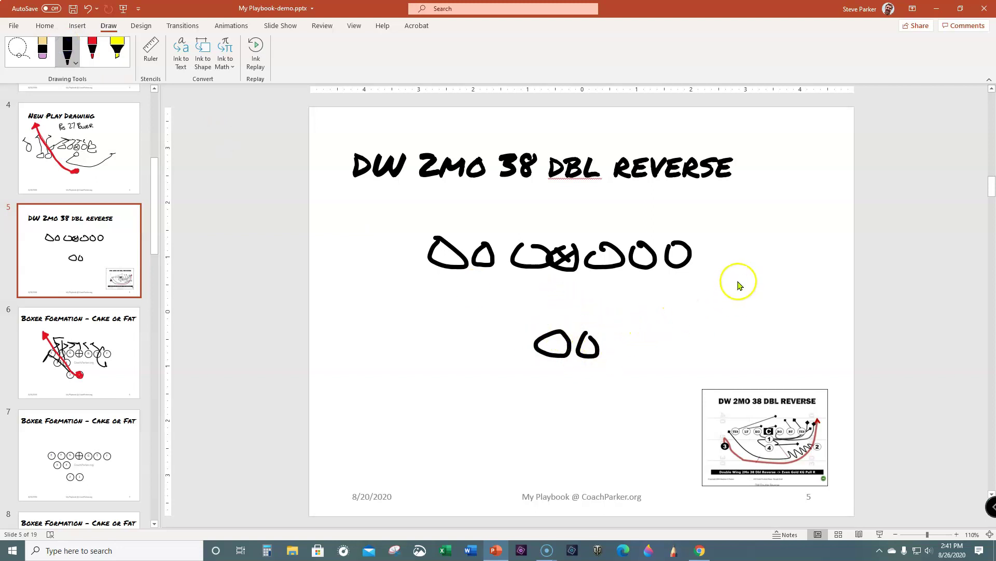
pyautogui.moveTo(741, 281)
pyautogui.mouseDown()
pyautogui.moveTo(729, 293)
pyautogui.moveTo(741, 280)
pyautogui.mouseUp()
pyautogui.moveTo(356, 296)
pyautogui.mouseDown()
pyautogui.moveTo(389, 294)
pyautogui.moveTo(359, 287)
pyautogui.mouseUp()
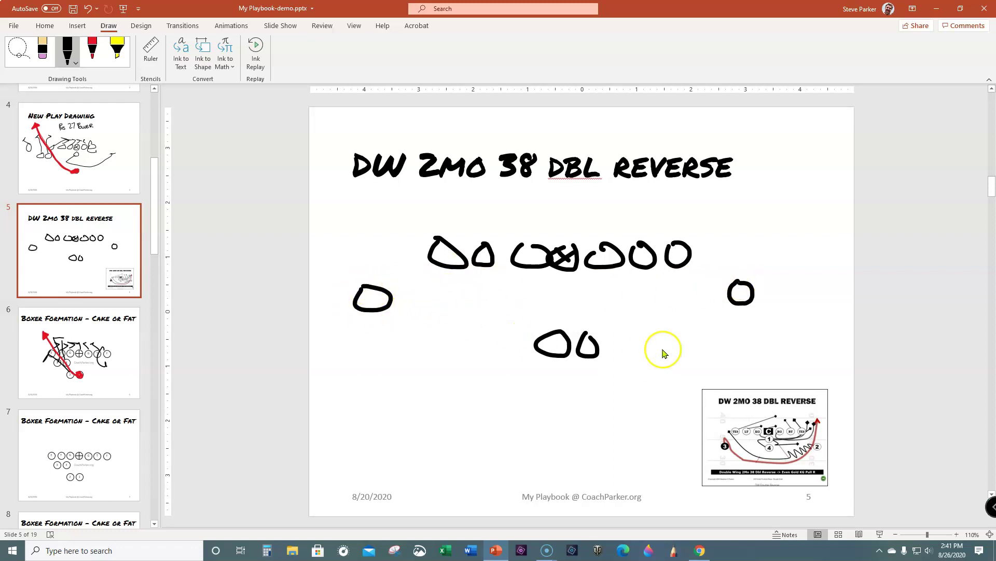
pyautogui.moveTo(744, 258); pyautogui.dragTo(753, 278)
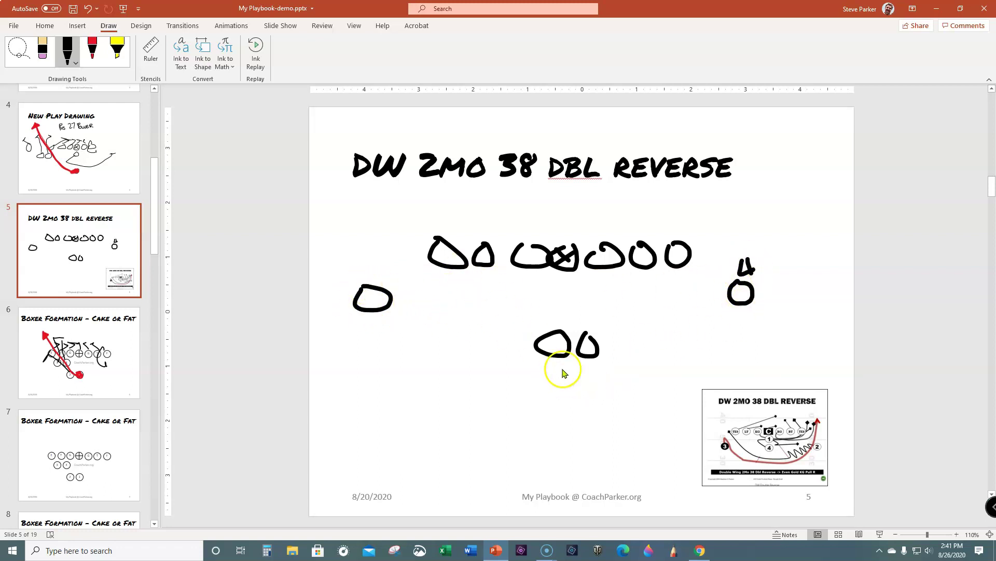
pyautogui.moveTo(574, 365); pyautogui.dragTo(617, 377)
pyautogui.moveTo(362, 324); pyautogui.dragTo(367, 339)
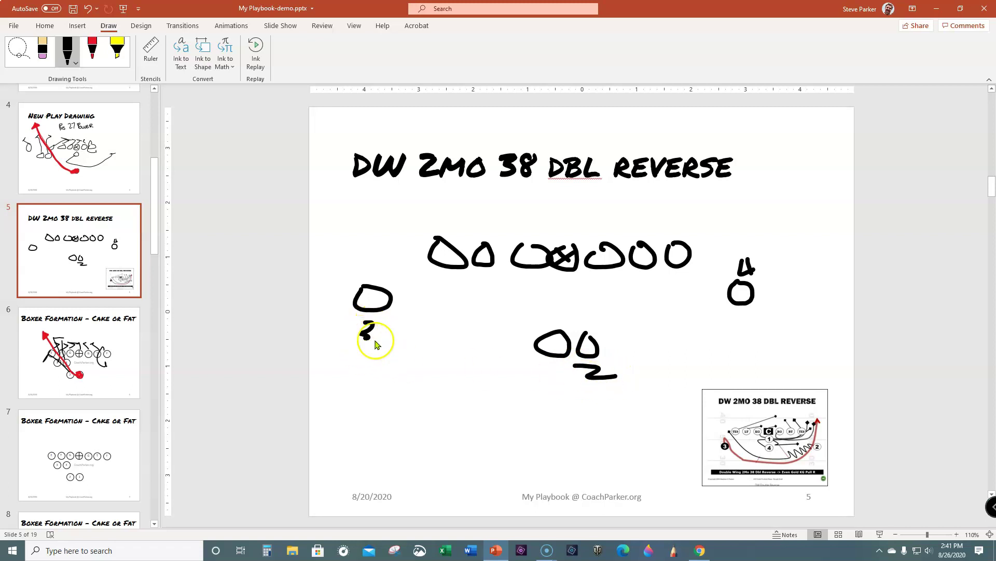
pyautogui.moveTo(550, 366); pyautogui.dragTo(543, 378)
pyautogui.moveTo(556, 283); pyautogui.dragTo(556, 289)
pyautogui.moveTo(554, 300); pyautogui.dragTo(553, 321)
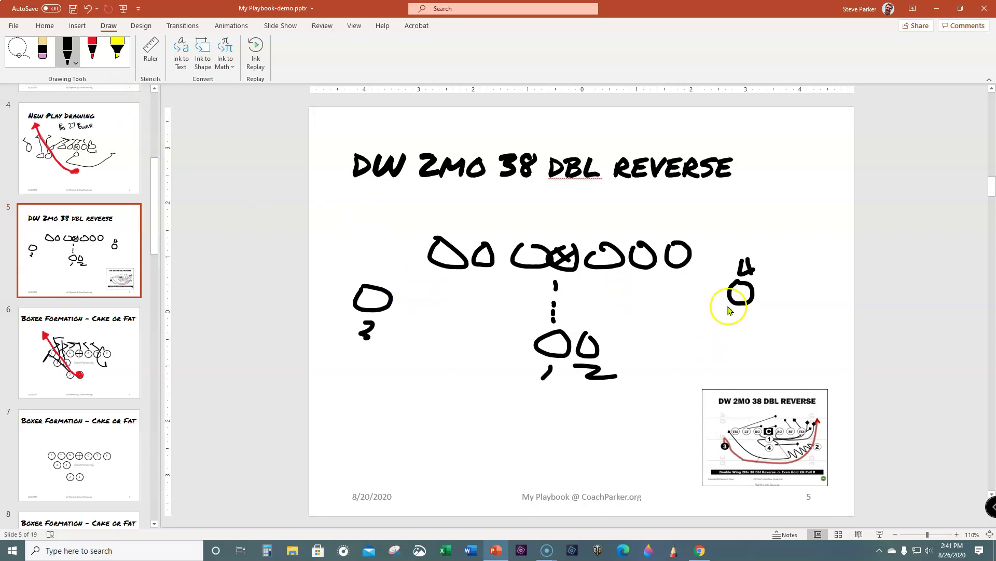
# Draw the 4 back's zigzag motion, the 3's sweep with arrowhead, and the 1 and 2 backs' upfield paths
pyautogui.moveTo(732, 306)
pyautogui.mouseDown()
pyautogui.moveTo(704, 306)
pyautogui.moveTo(711, 329)
pyautogui.moveTo(637, 405)
pyautogui.moveTo(462, 407)
pyautogui.moveTo(382, 360)
pyautogui.moveTo(369, 367)
pyautogui.moveTo(365, 357)
pyautogui.moveTo(382, 354)
pyautogui.mouseUp()
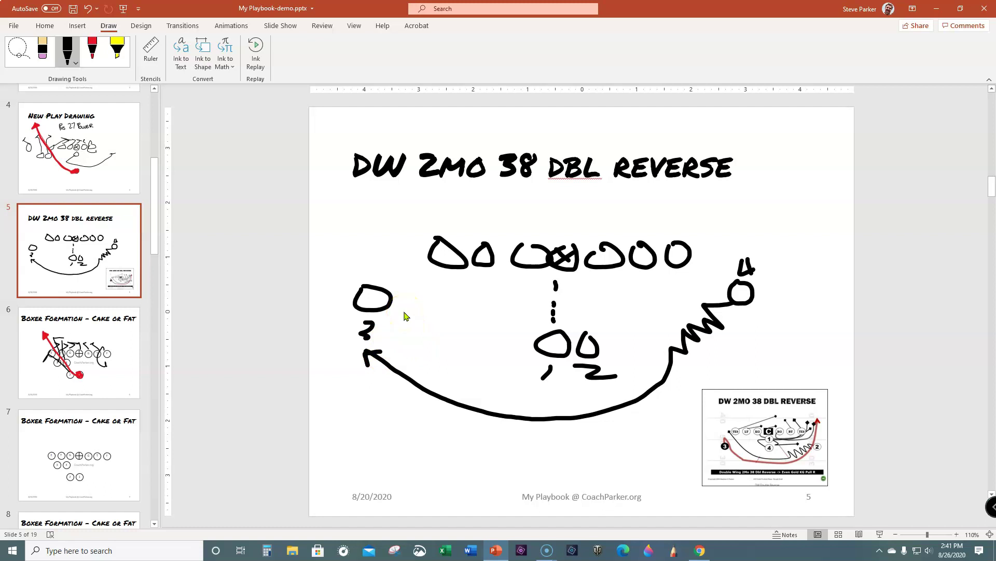
pyautogui.moveTo(377, 292)
pyautogui.mouseDown()
pyautogui.moveTo(637, 293)
pyautogui.moveTo(702, 279)
pyautogui.moveTo(699, 262)
pyautogui.mouseUp()
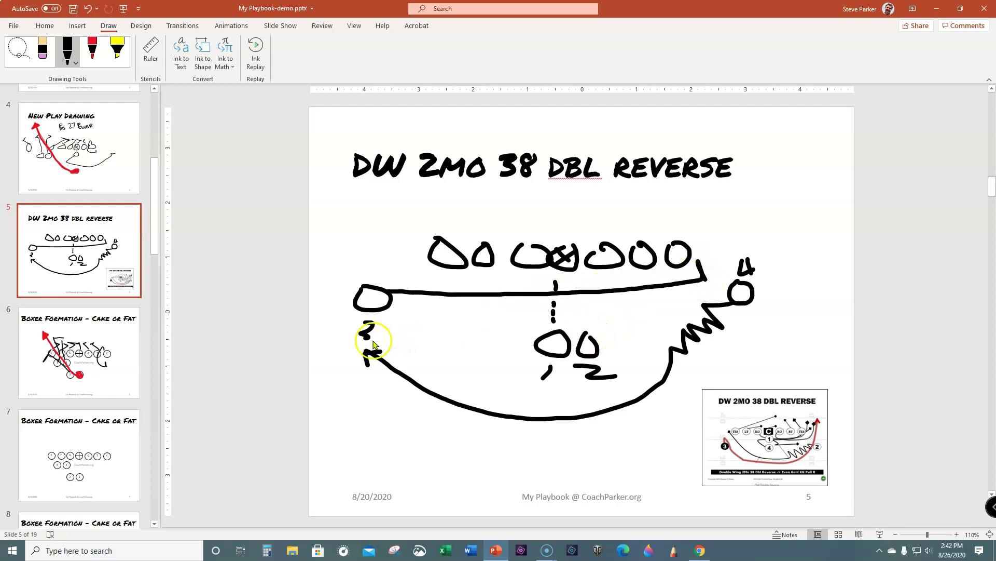
pyautogui.moveTo(380, 351); pyautogui.dragTo(366, 353)
pyautogui.moveTo(550, 340)
pyautogui.mouseDown()
pyautogui.moveTo(516, 360)
pyautogui.moveTo(570, 396)
pyautogui.moveTo(615, 393)
pyautogui.moveTo(733, 214)
pyautogui.moveTo(785, 207)
pyautogui.mouseUp()
pyautogui.moveTo(586, 358)
pyautogui.mouseDown()
pyautogui.moveTo(637, 339)
pyautogui.moveTo(742, 188)
pyautogui.moveTo(716, 204)
pyautogui.moveTo(741, 210)
pyautogui.mouseUp()
# Ink a thick red ball-carrier route from the 2 back up to an arrowhead at upper right
pyautogui.click(92, 50)
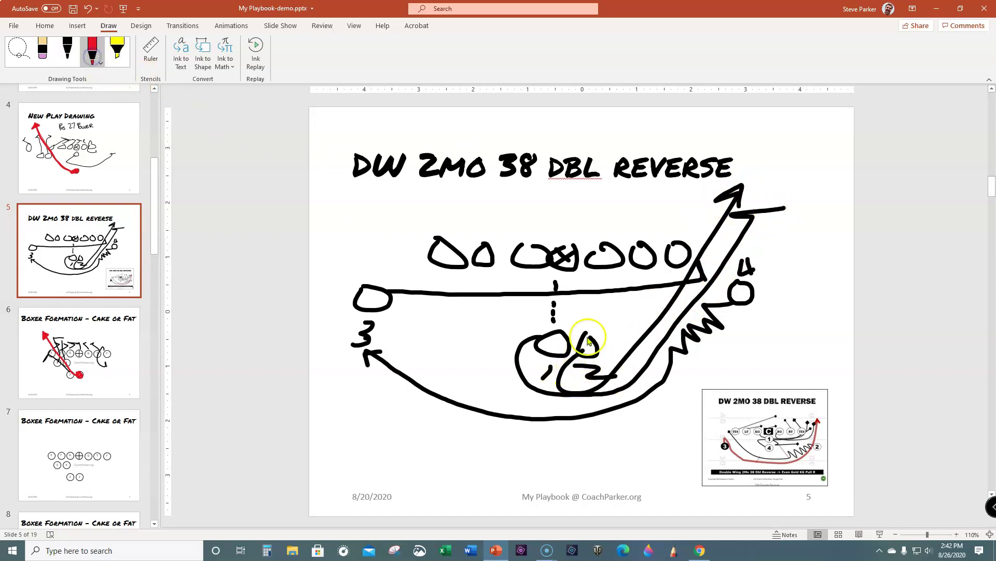
pyautogui.moveTo(585, 338)
pyautogui.mouseDown()
pyautogui.moveTo(593, 330)
pyautogui.moveTo(590, 376)
pyautogui.moveTo(747, 171)
pyautogui.moveTo(737, 187)
pyautogui.mouseUp()
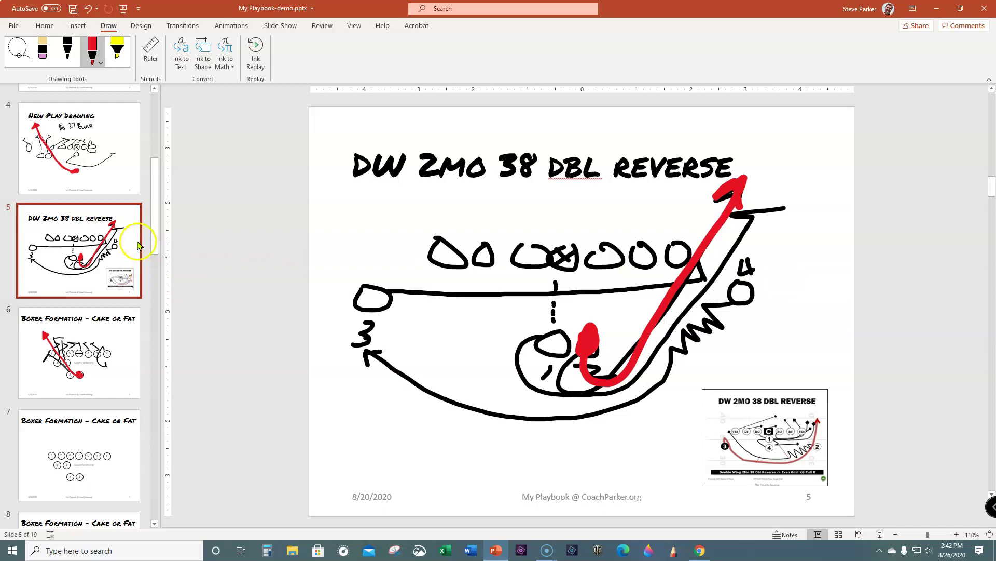
pyautogui.moveTo(153, 231); pyautogui.dragTo(156, 163)
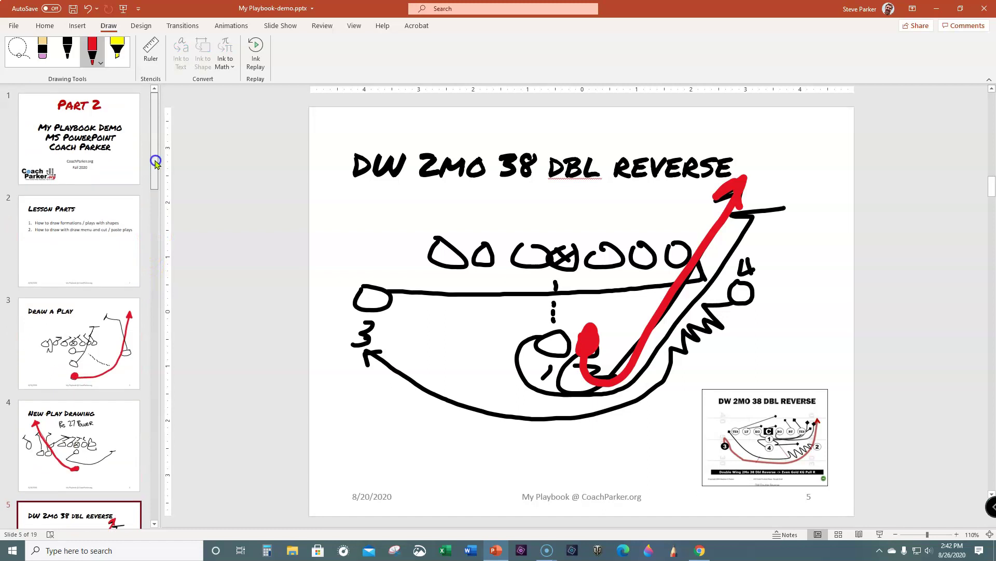
# View slides 2, 5, 4 and Boxer Formation 6, then finish on slide 19, Subscribe Like Comment
pyautogui.click(100, 223)
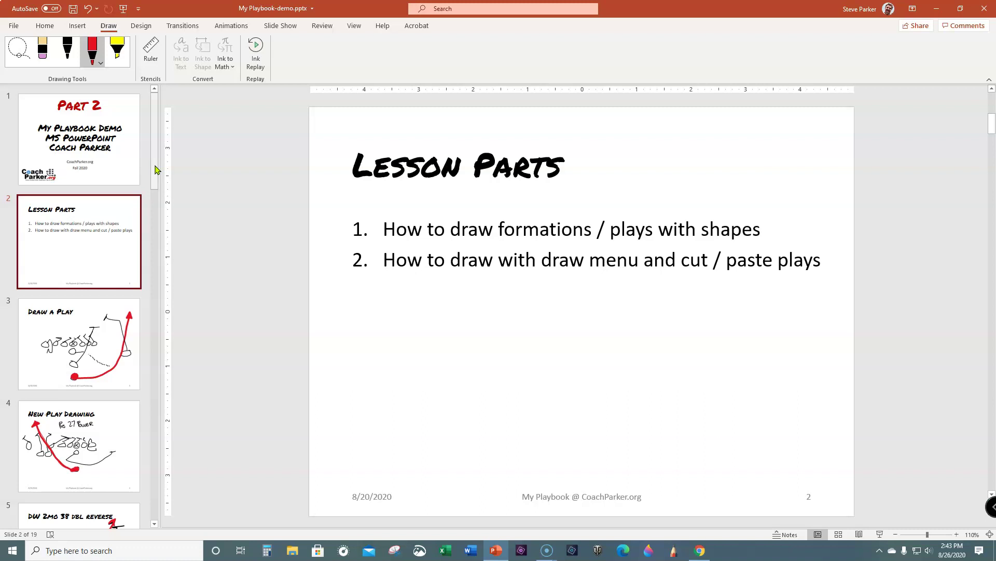
pyautogui.moveTo(156, 170); pyautogui.dragTo(148, 210)
pyautogui.click(121, 196)
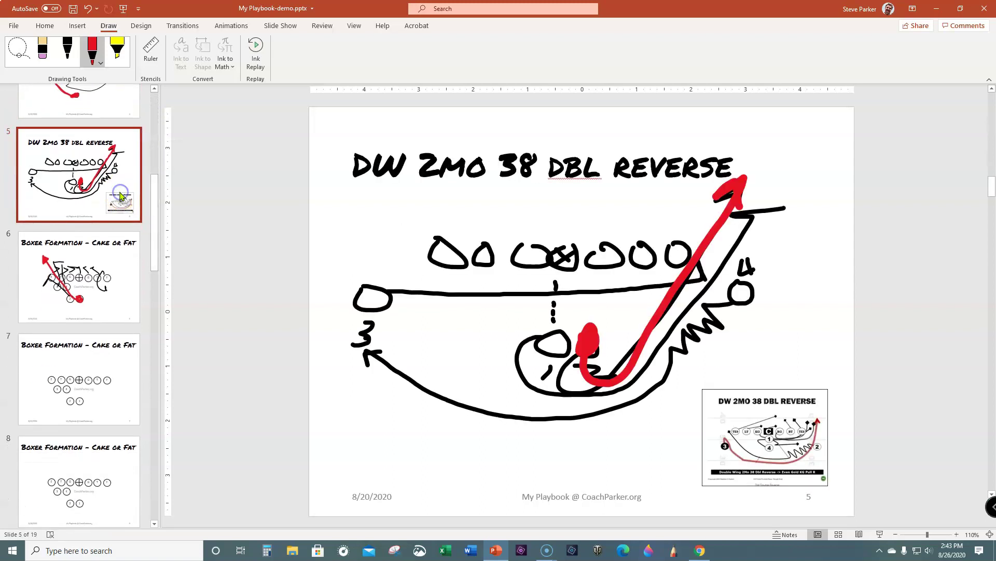
pyautogui.click(78, 104)
pyautogui.click(83, 241)
pyautogui.click(94, 330)
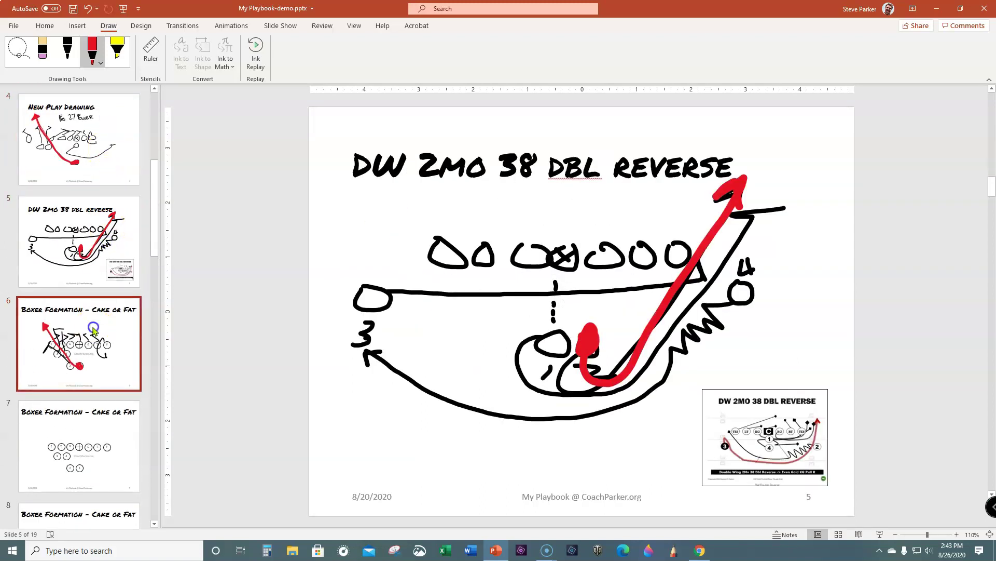
pyautogui.moveTo(151, 229); pyautogui.dragTo(134, 509)
pyautogui.click(115, 478)
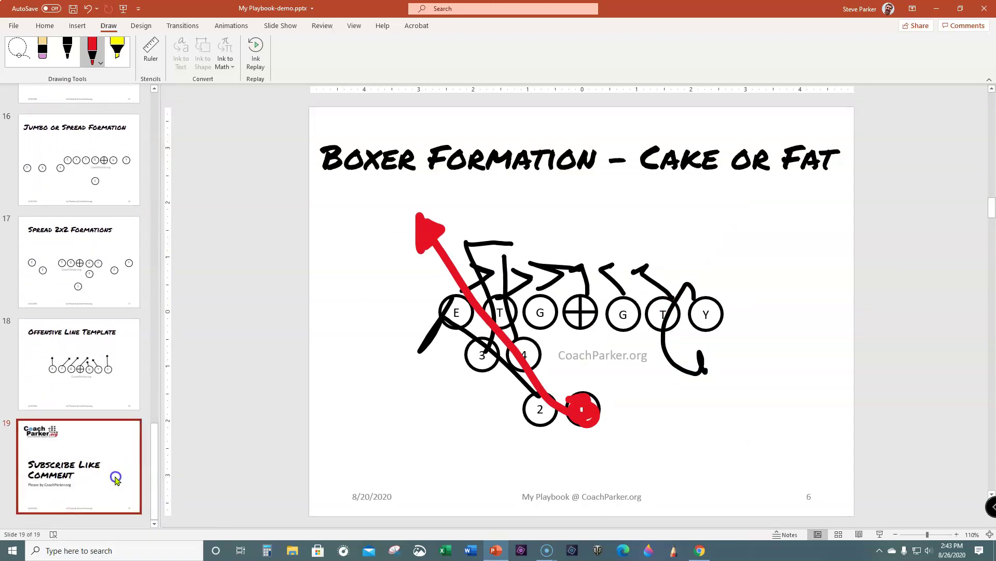